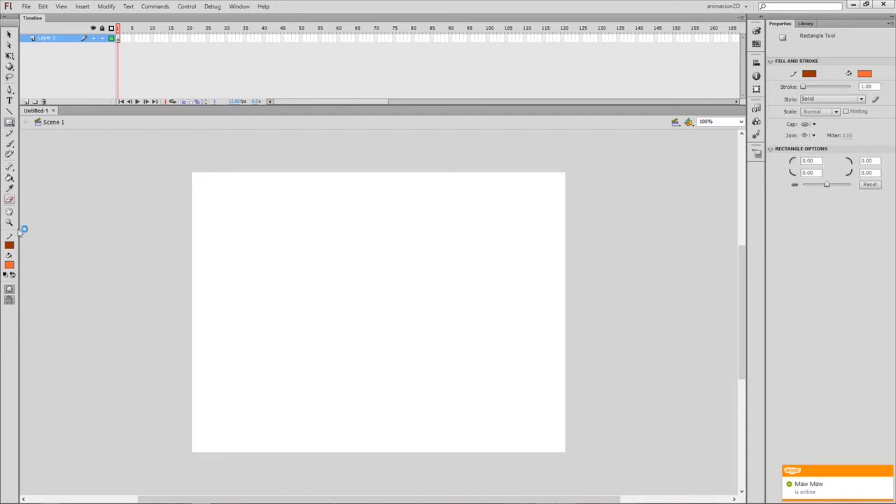
# Step: Draw a circle about 140 px wide in the stage's upper-left area and set its stroke to about 18.60
pyautogui.click(10, 124)
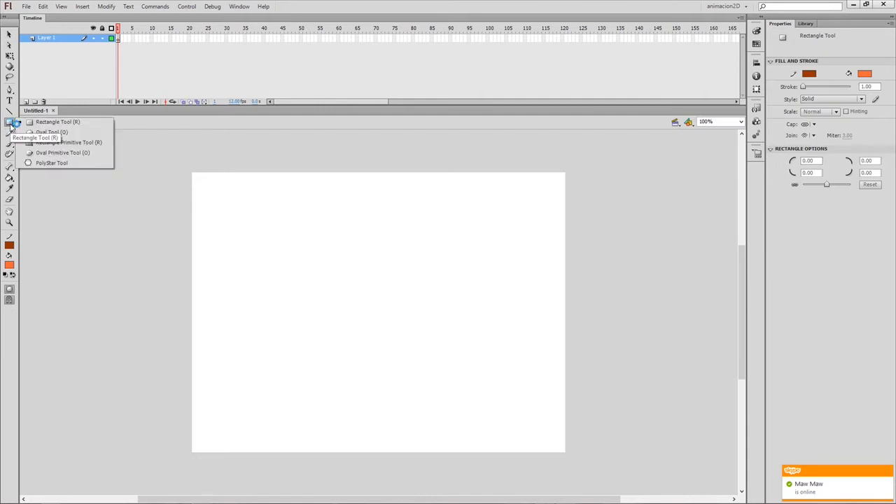
pyautogui.click(49, 133)
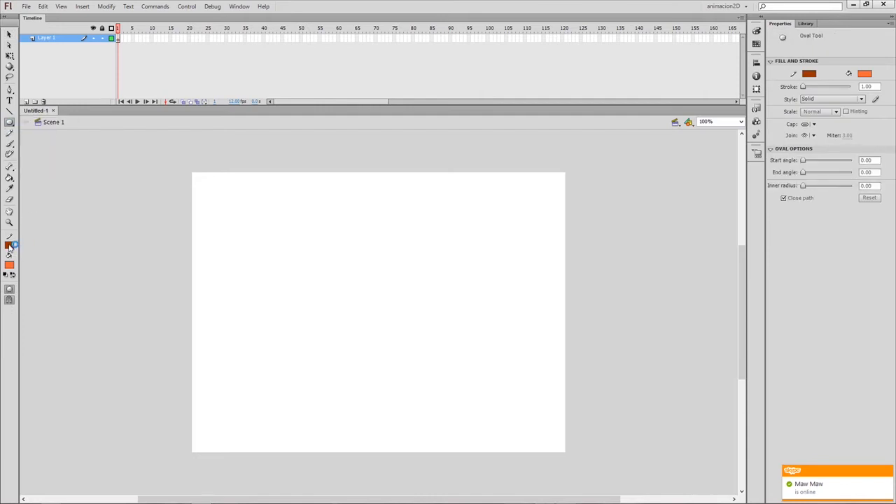
pyautogui.moveTo(234, 214)
pyautogui.mouseDown()
pyautogui.moveTo(298, 284)
pyautogui.moveTo(294, 277)
pyautogui.mouseUp()
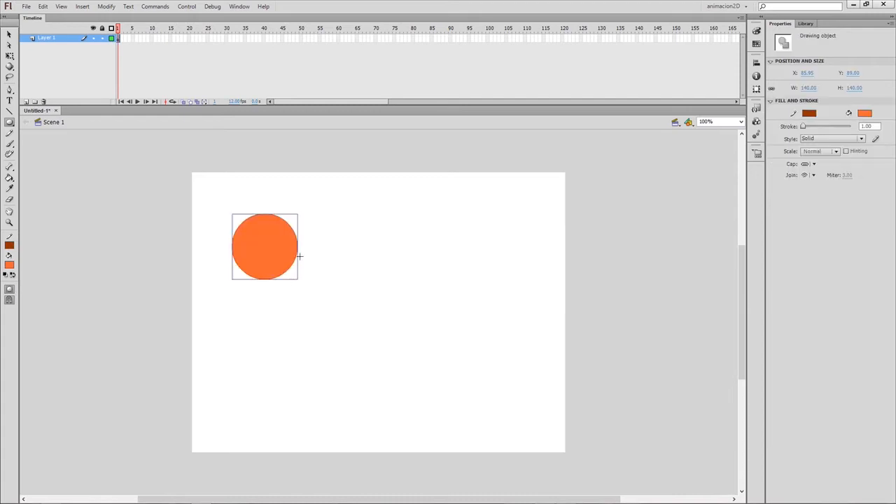
pyautogui.moveTo(804, 127); pyautogui.dragTo(808, 128)
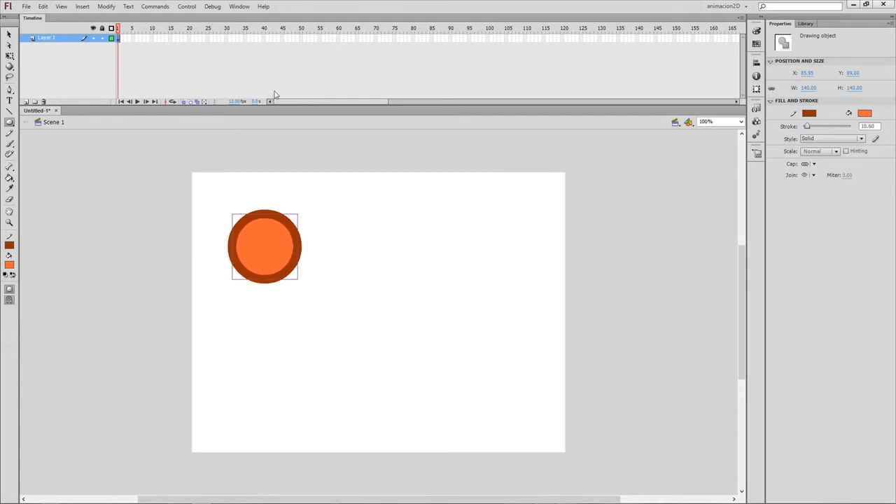
# Step: Make the timeline area slightly taller
pyautogui.moveTo(322, 104); pyautogui.dragTo(321, 119)
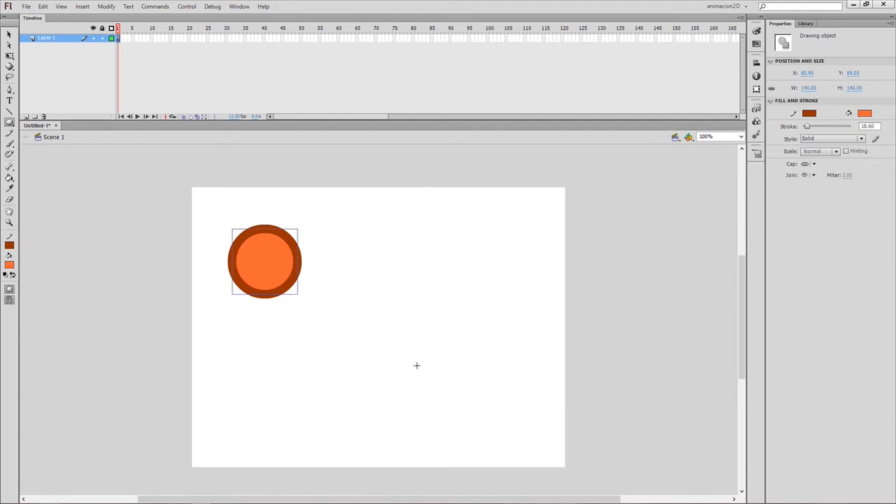
pyautogui.moveTo(35, 18); pyautogui.dragTo(61, 28)
# Step: Switch the workspace layout to Animator
pyautogui.click(238, 8)
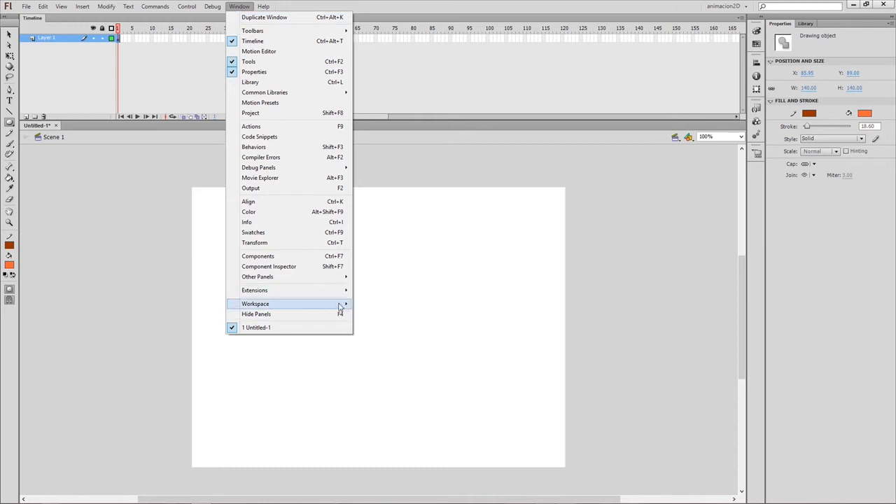
pyautogui.moveTo(343, 306)
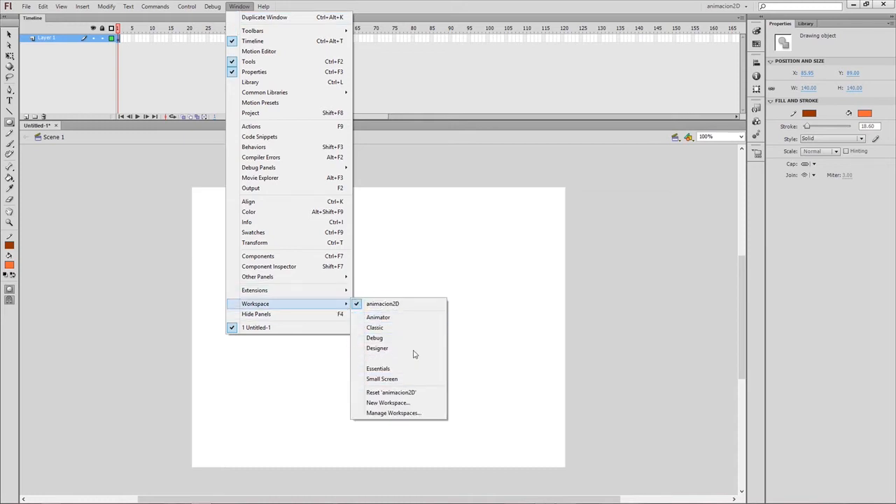
pyautogui.click(392, 323)
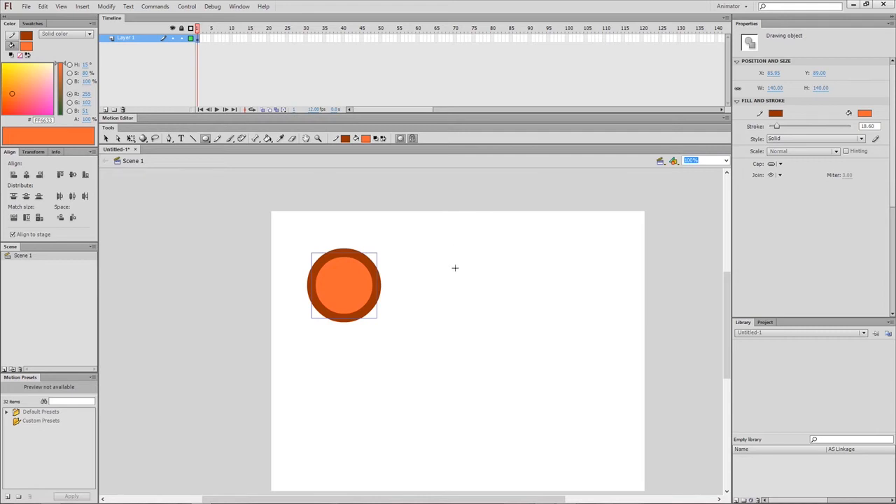
# Step: Return the workspace layout to animacion2D
pyautogui.click(239, 7)
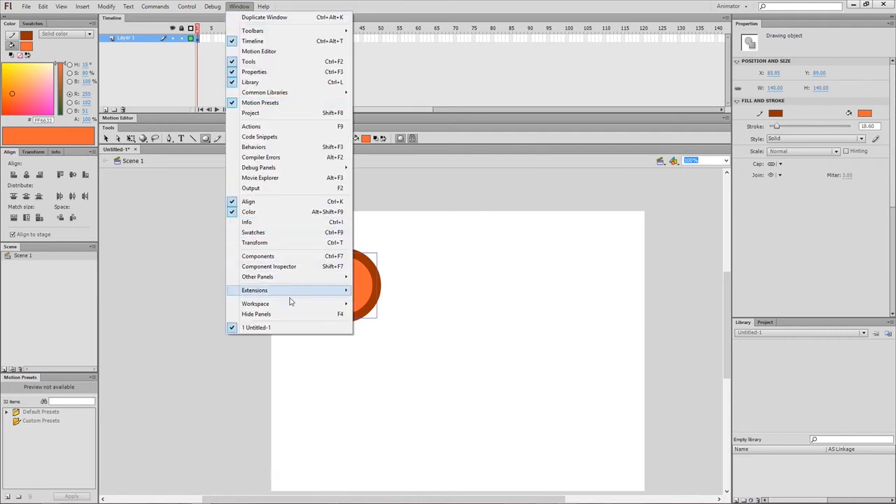
pyautogui.moveTo(287, 309)
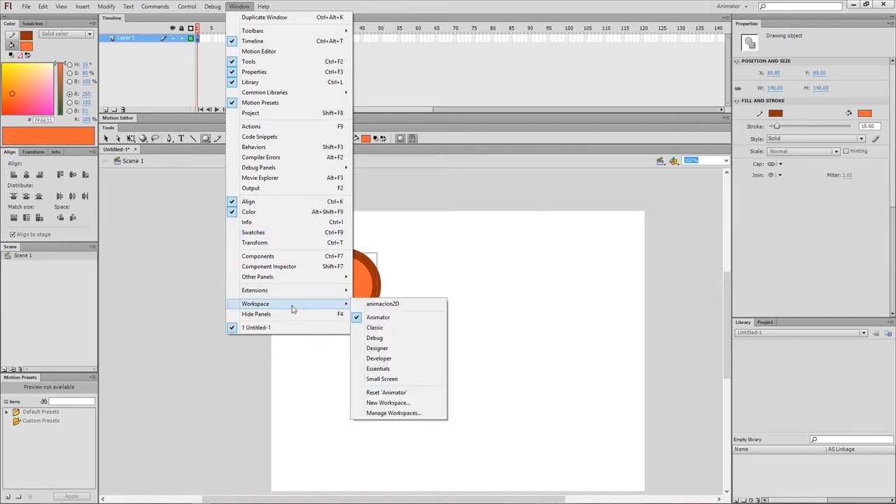
pyautogui.click(401, 304)
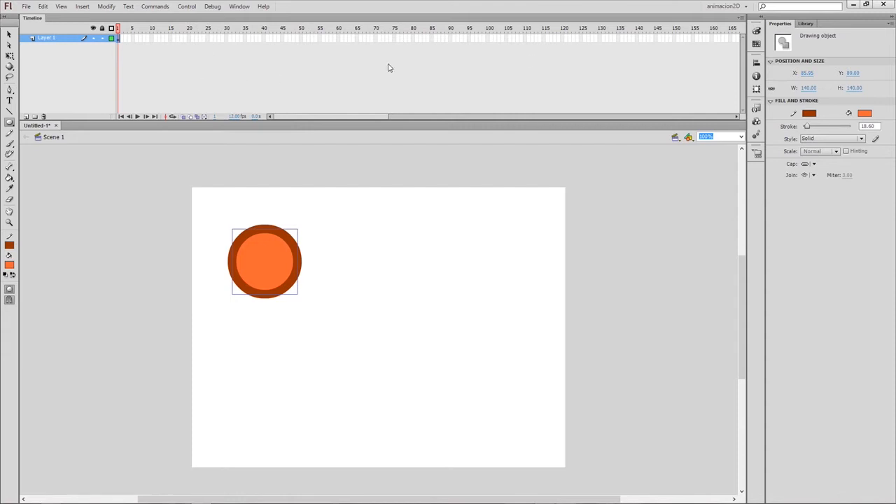
# Step: Set the timeline's frame display size to Large
pyautogui.click(740, 19)
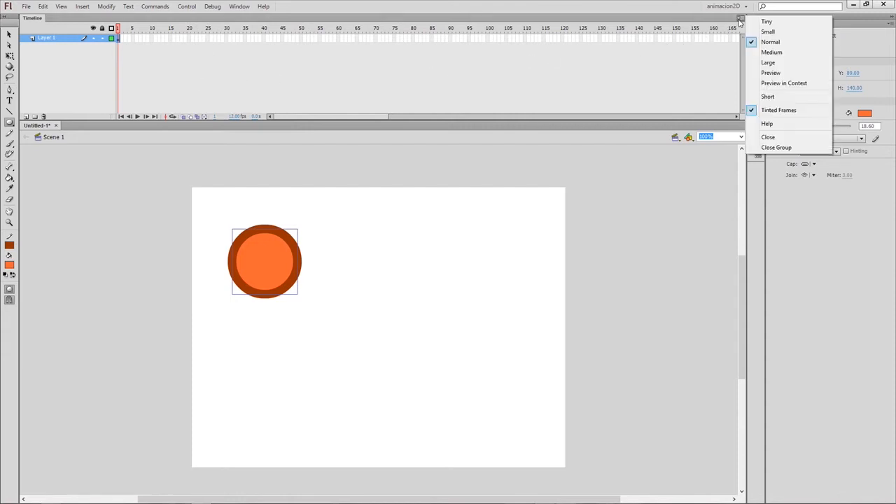
pyautogui.click(771, 63)
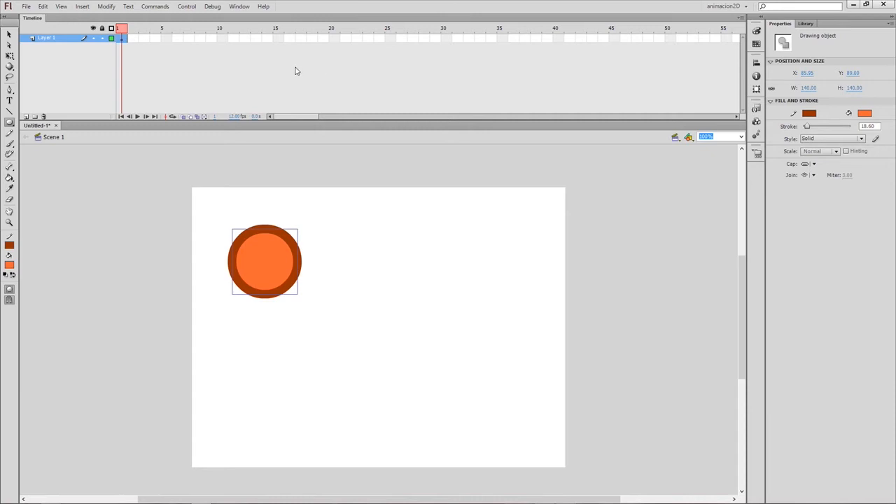
# Step: Examine Layer 1's first keyframe, the empty frames after it up to about frame 15, and the circle on the stage
pyautogui.click(166, 39)
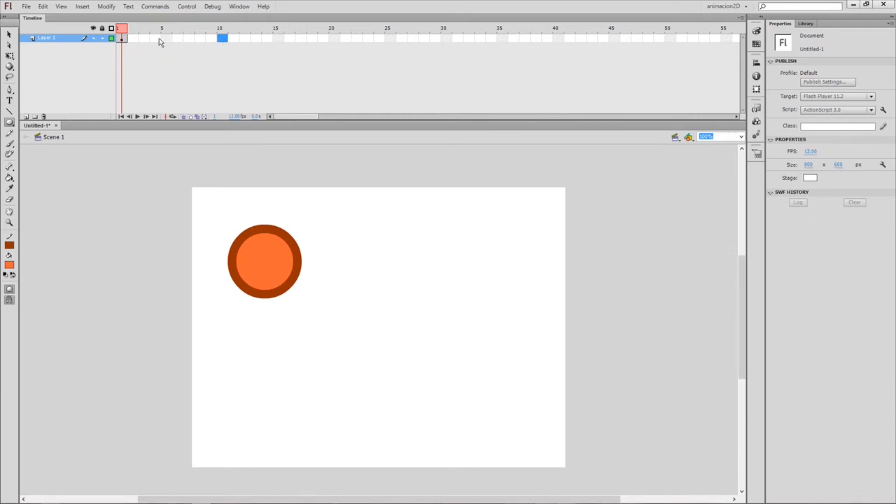
pyautogui.click(123, 40)
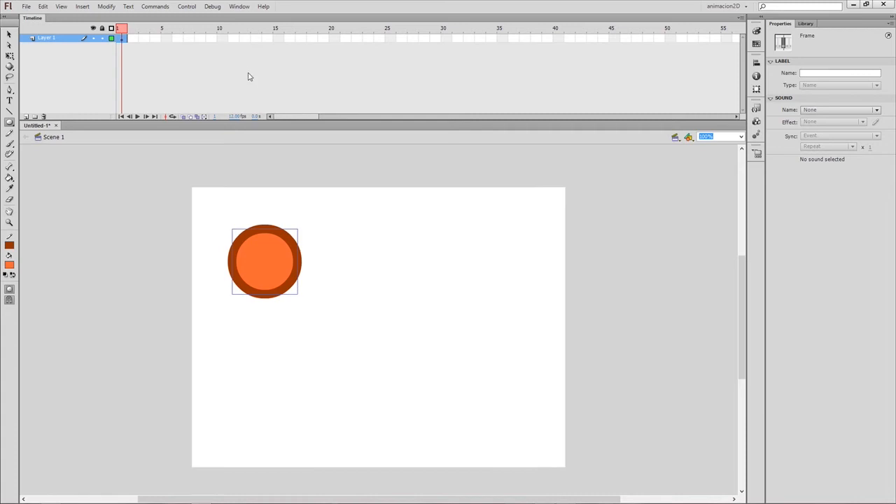
pyautogui.click(144, 39)
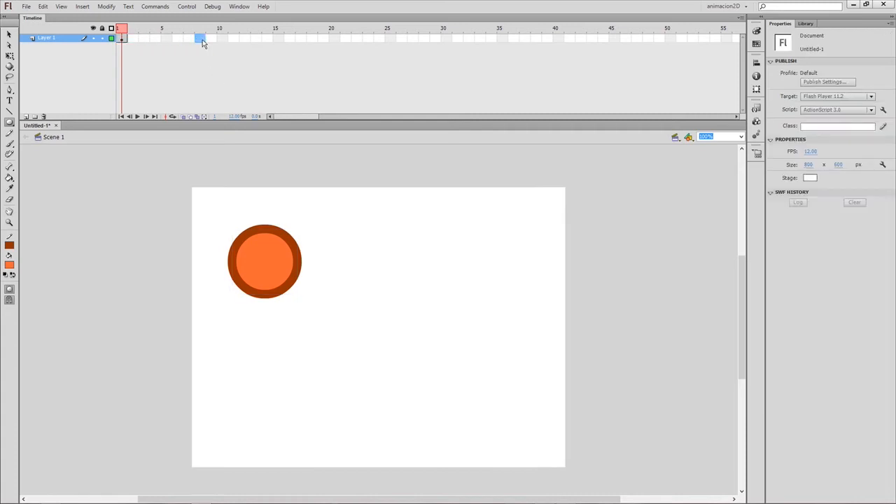
pyautogui.click(237, 41)
pyautogui.click(278, 39)
pyautogui.click(124, 39)
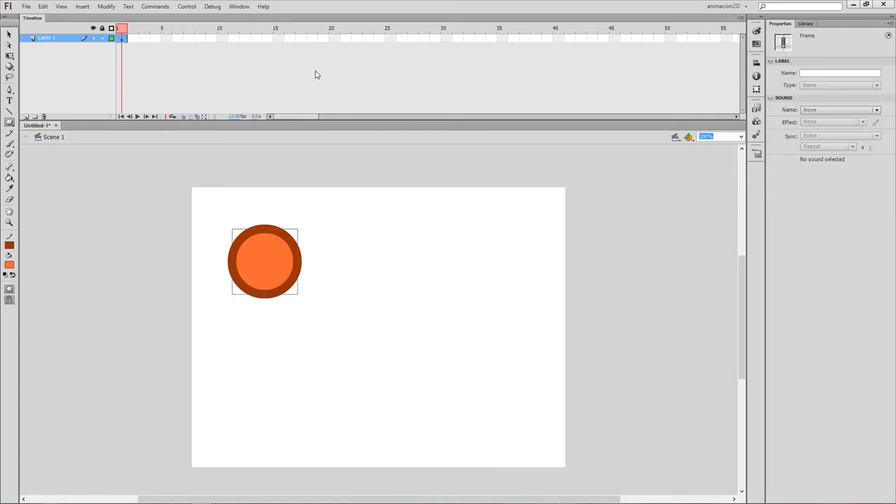
pyautogui.click(156, 39)
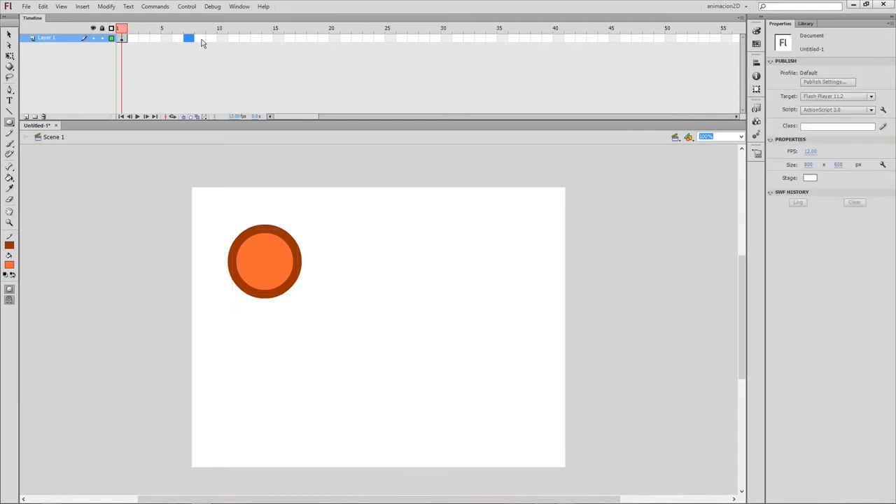
pyautogui.click(232, 40)
pyautogui.click(9, 34)
pyautogui.click(270, 260)
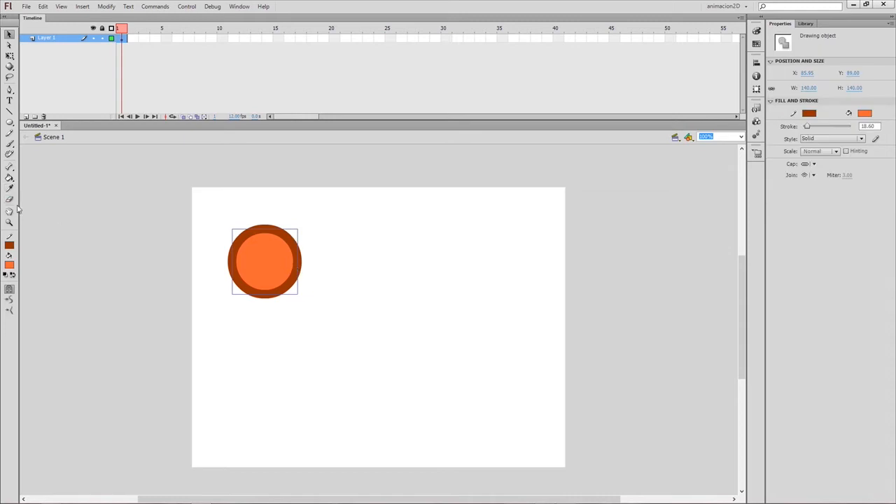
# Step: Draw five more ovals of different sizes and proportions around the circle in frame 1
pyautogui.click(9, 123)
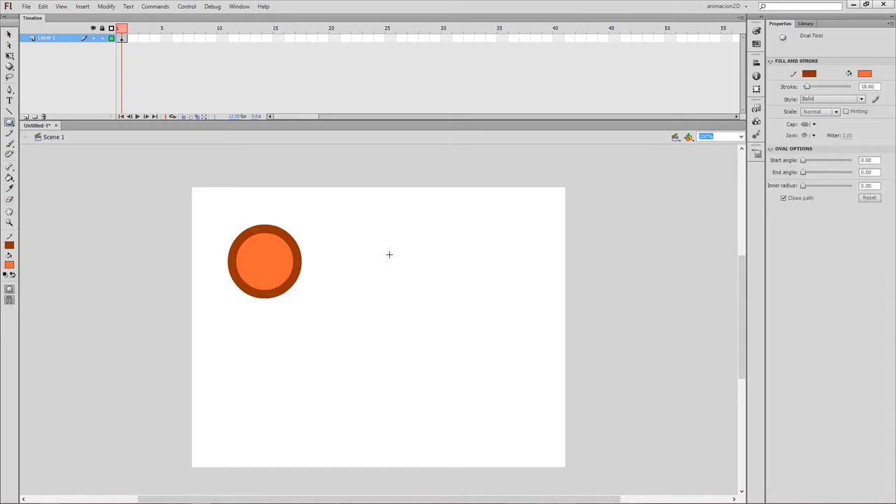
pyautogui.moveTo(378, 234); pyautogui.dragTo(425, 298)
pyautogui.moveTo(272, 350); pyautogui.dragTo(391, 378)
pyautogui.moveTo(462, 305); pyautogui.dragTo(517, 367)
pyautogui.moveTo(469, 197); pyautogui.dragTo(506, 220)
pyautogui.moveTo(312, 205); pyautogui.dragTo(347, 240)
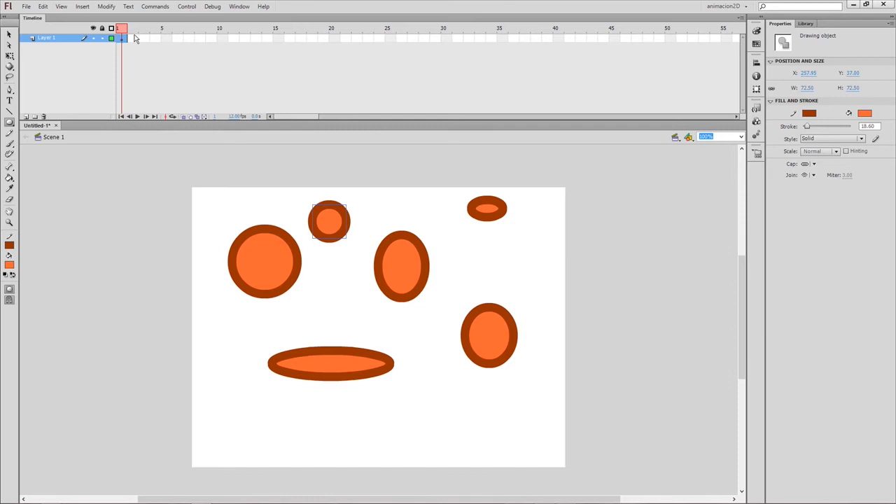
# Step: Delete the five extra ovals from frame 1 and select the original circle
pyautogui.press('v')
pyautogui.moveTo(571, 376); pyautogui.dragTo(566, 364)
pyautogui.press('Delete')
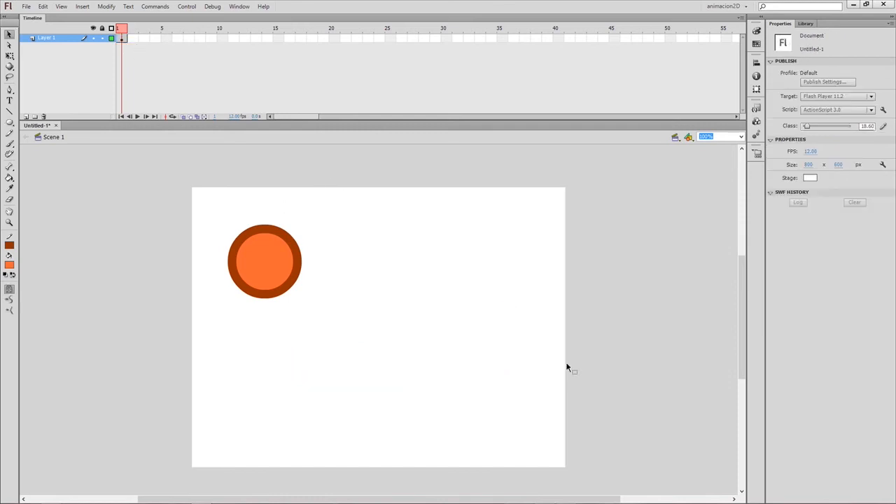
pyautogui.click(270, 272)
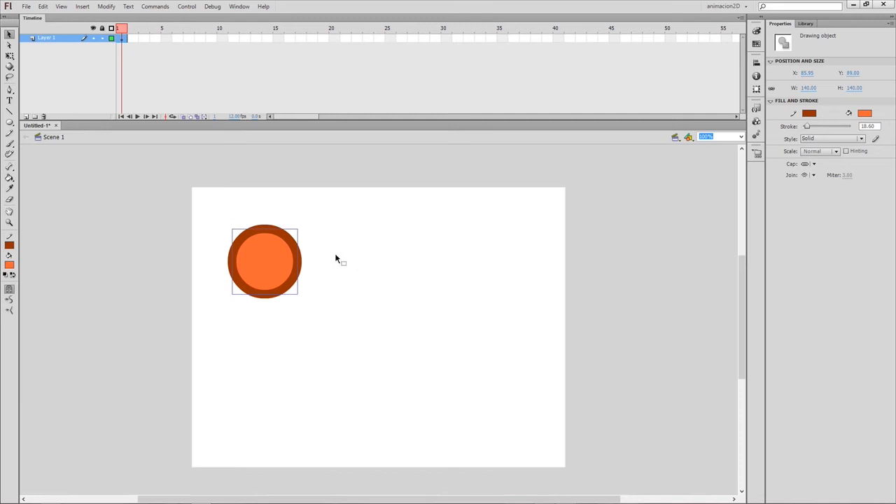
# Step: Insert a regular frame at frame 2 of Layer 1 and compare it with frame 1
pyautogui.rightClick(131, 39)
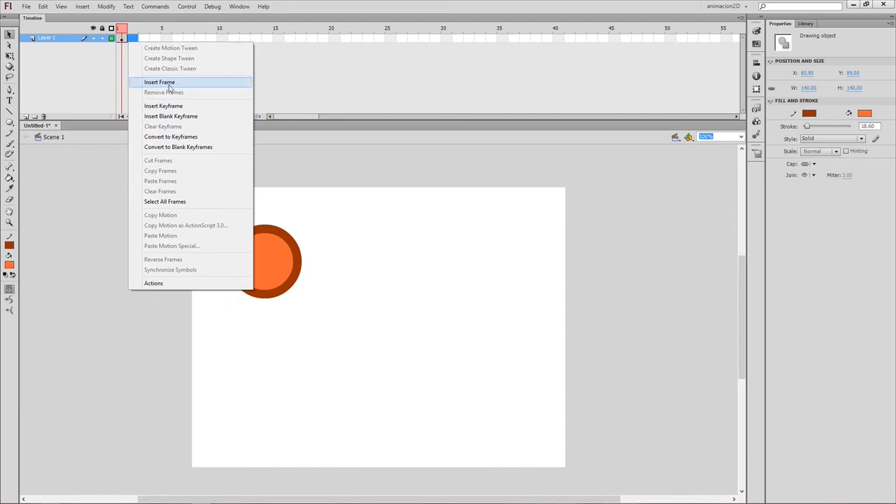
pyautogui.click(179, 85)
pyautogui.moveTo(133, 29); pyautogui.dragTo(121, 29)
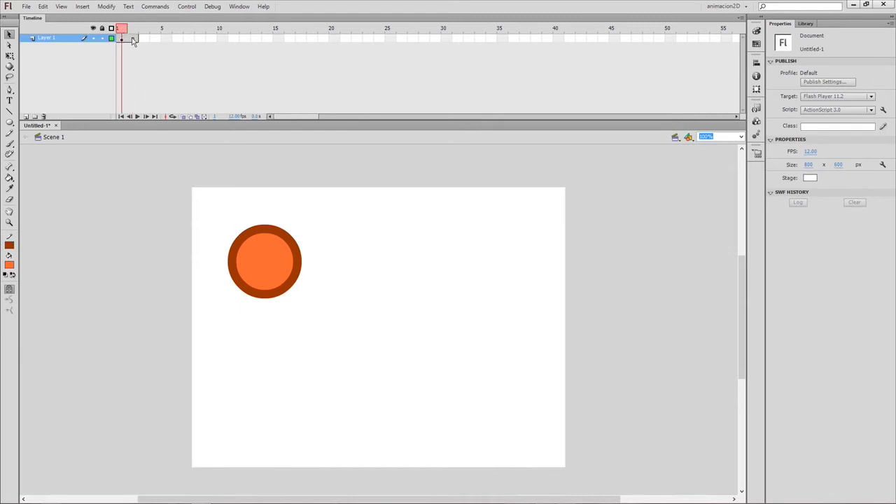
pyautogui.click(135, 39)
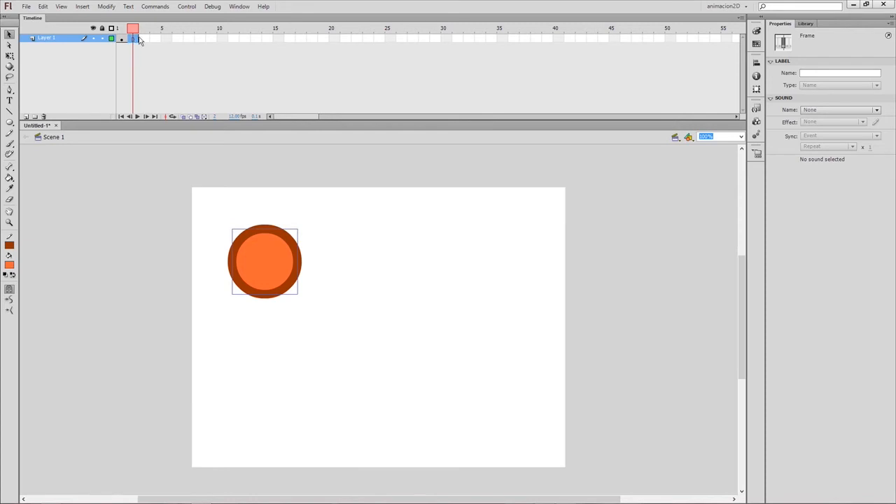
pyautogui.click(123, 40)
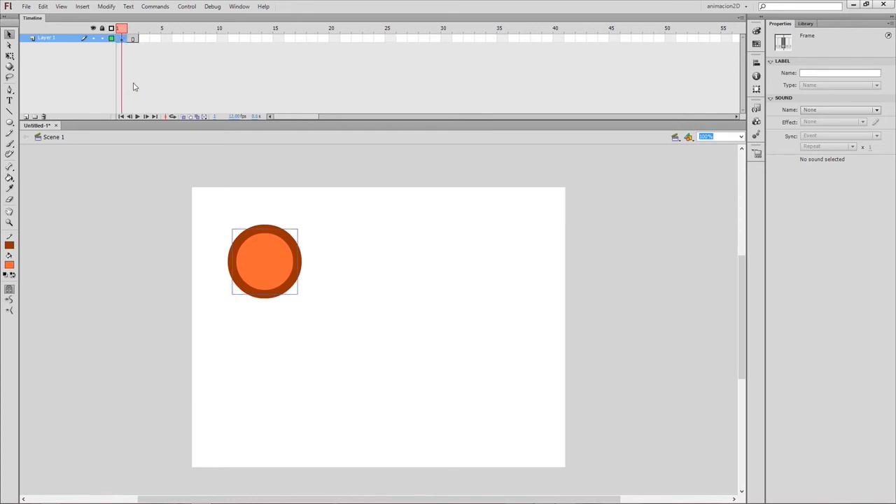
pyautogui.click(136, 43)
# Step: Extend Layer 1's frame span to frame 21 and scrub the playhead through it up to frame 20
pyautogui.moveTo(137, 37); pyautogui.dragTo(343, 46)
pyautogui.click(122, 40)
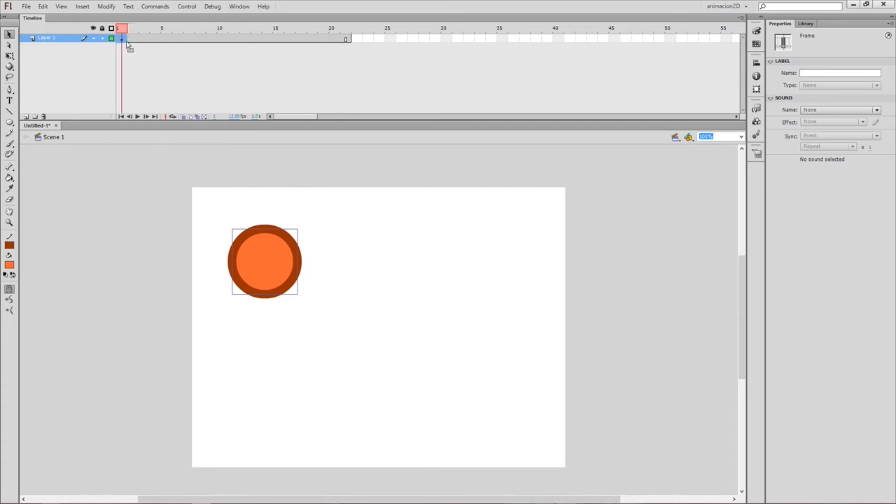
pyautogui.moveTo(124, 31); pyautogui.dragTo(234, 34)
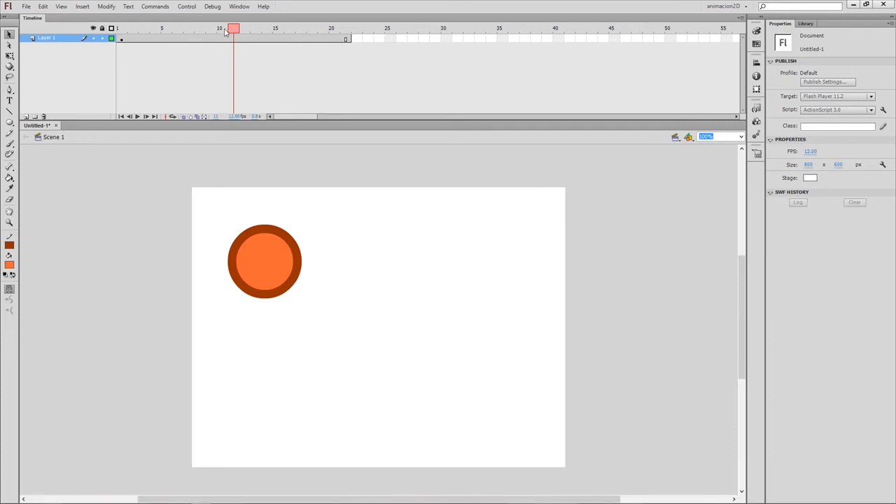
pyautogui.moveTo(233, 31); pyautogui.dragTo(333, 30)
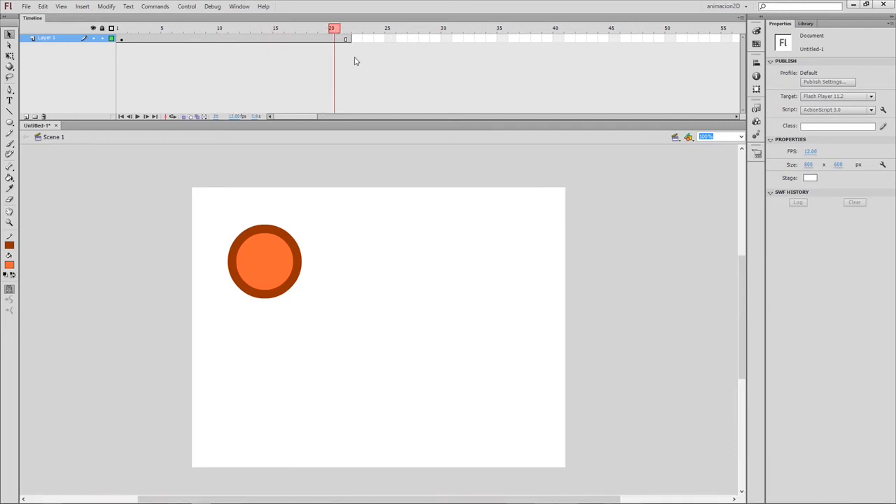
# Step: Shorten Layer 1's frame span back to frame 1
pyautogui.press('ctrl')
pyautogui.moveTo(347, 38); pyautogui.dragTo(120, 39)
pyautogui.keyDown('ctrl'); pyautogui.click(184, 39); pyautogui.keyUp('ctrl')
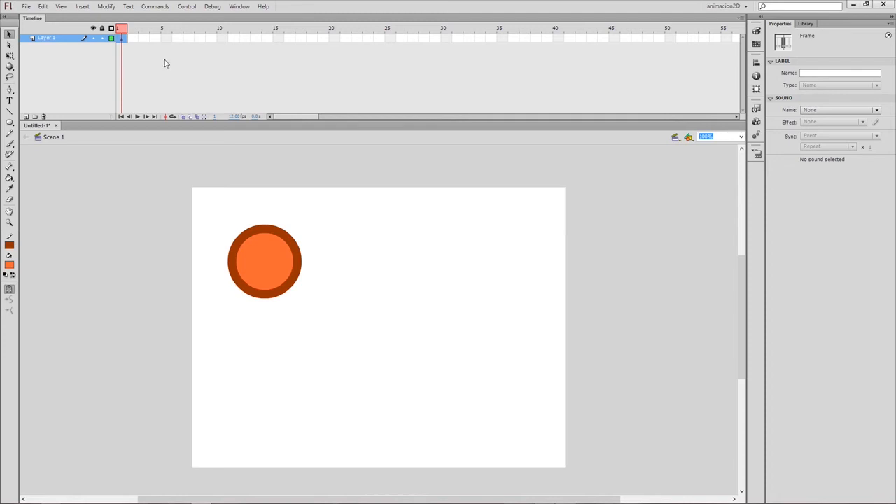
# Step: Extend the first keyframe of Layer 1 to frame 2 with a regular frame
pyautogui.click(121, 38)
pyautogui.press('F5')
pyautogui.press('F5')
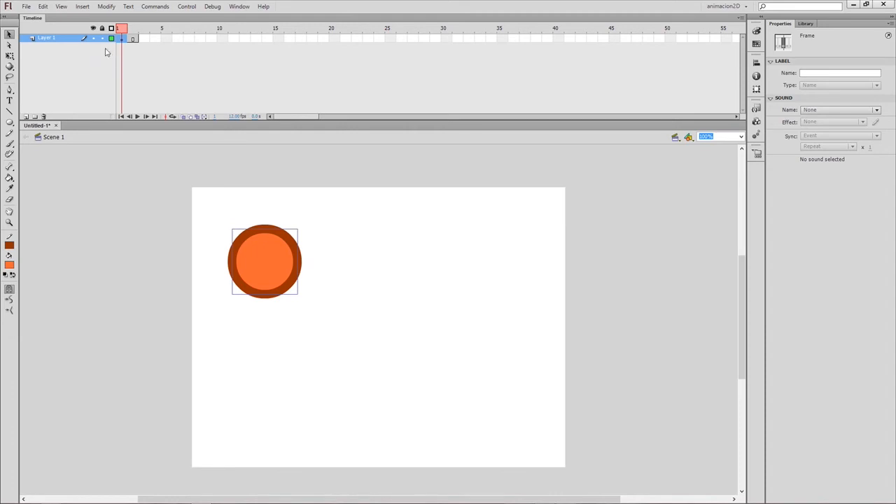
# Step: Add a new layer above Layer 1, and undo both the layer and the frame extension
pyautogui.click(25, 116)
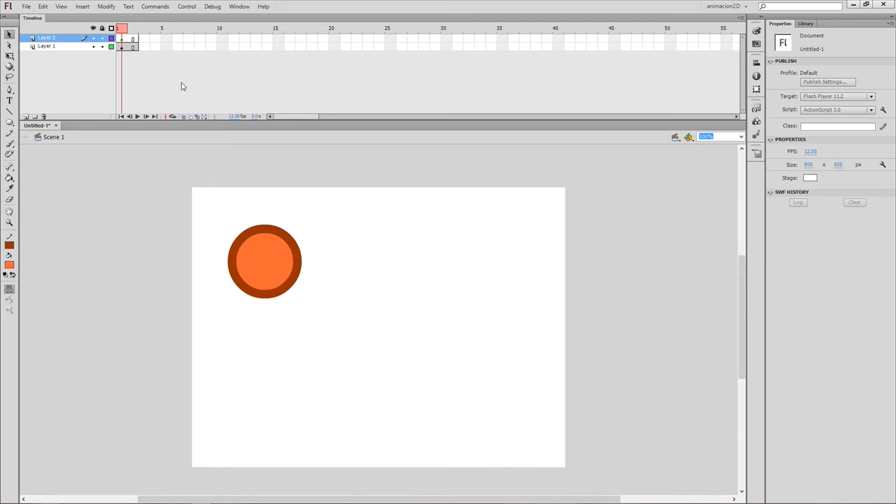
pyautogui.hotkey('ctrl', 'z')
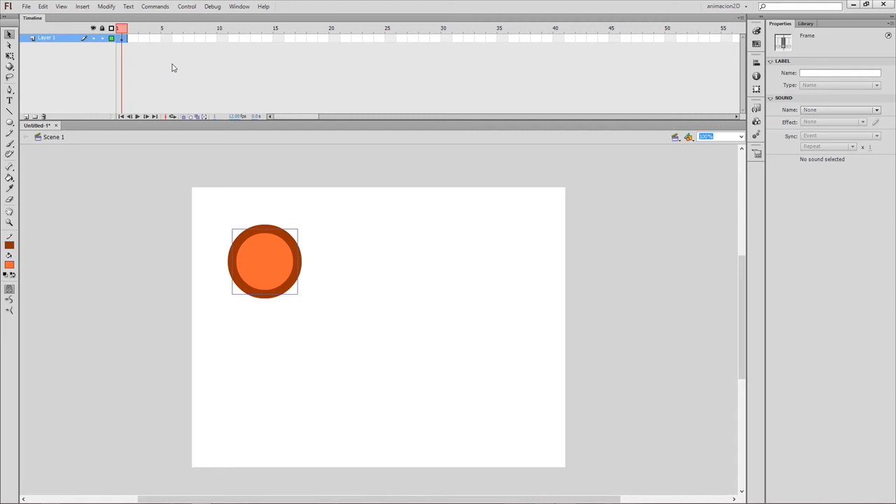
# Step: Insert a keyframe at frame 2 of Layer 1 that duplicates the circle
pyautogui.press('F6')
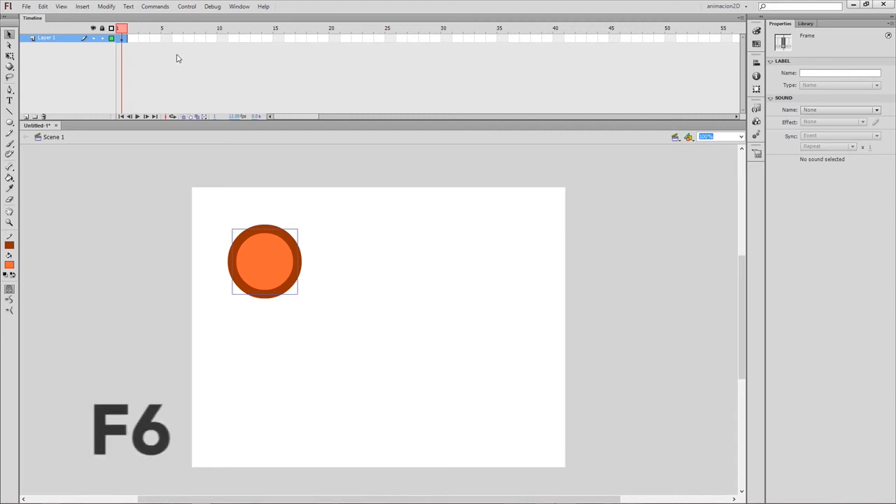
pyautogui.press('F6')
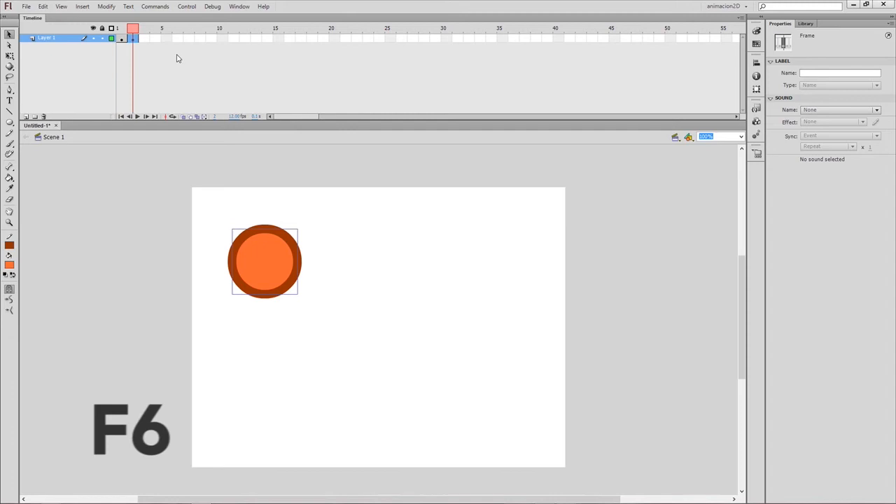
# Step: Compare the contents of keyframes 1 and 2 by alternating between the two frames
pyautogui.click(121, 39)
pyautogui.click(132, 38)
pyautogui.click(122, 38)
pyautogui.click(132, 39)
pyautogui.click(123, 39)
pyautogui.click(132, 40)
pyautogui.click(122, 39)
pyautogui.click(132, 29)
pyautogui.click(122, 30)
pyautogui.click(134, 32)
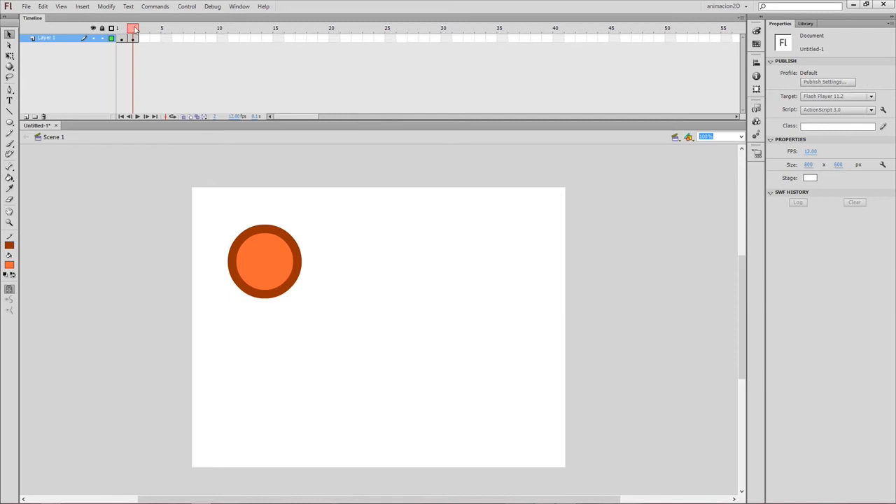
pyautogui.click(122, 31)
pyautogui.click(132, 31)
pyautogui.moveTo(127, 31); pyautogui.dragTo(140, 33)
# Step: Move the circle on frame 2 down and right to about X 178, Y 216, and scrub between frames 1 and 2
pyautogui.click(133, 38)
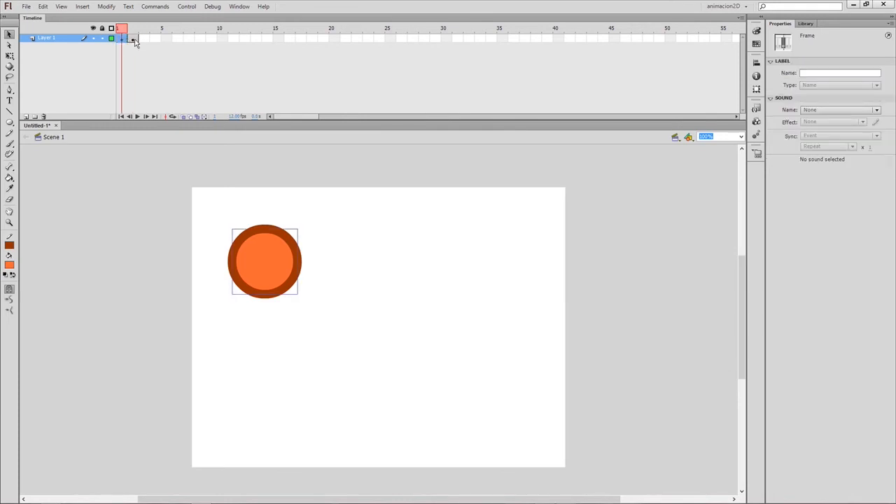
pyautogui.moveTo(273, 259); pyautogui.dragTo(329, 300)
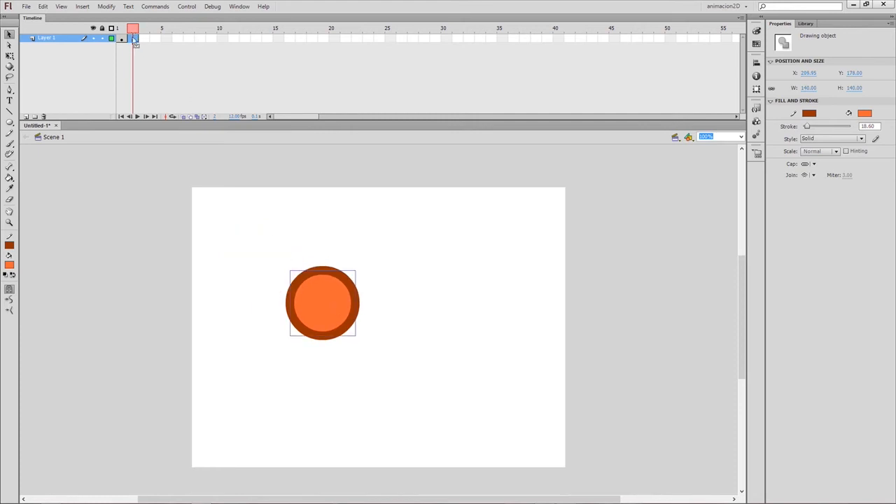
pyautogui.moveTo(125, 30); pyautogui.dragTo(134, 33)
pyautogui.click(142, 79)
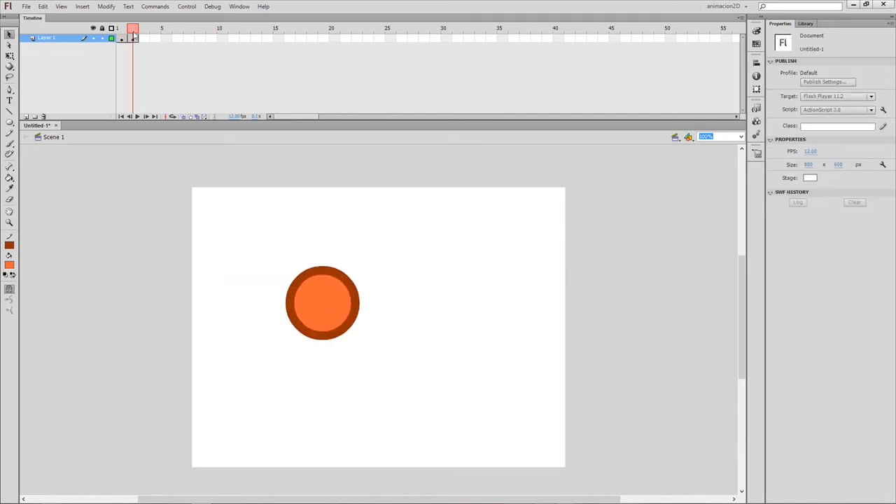
pyautogui.moveTo(324, 303); pyautogui.dragTo(310, 321)
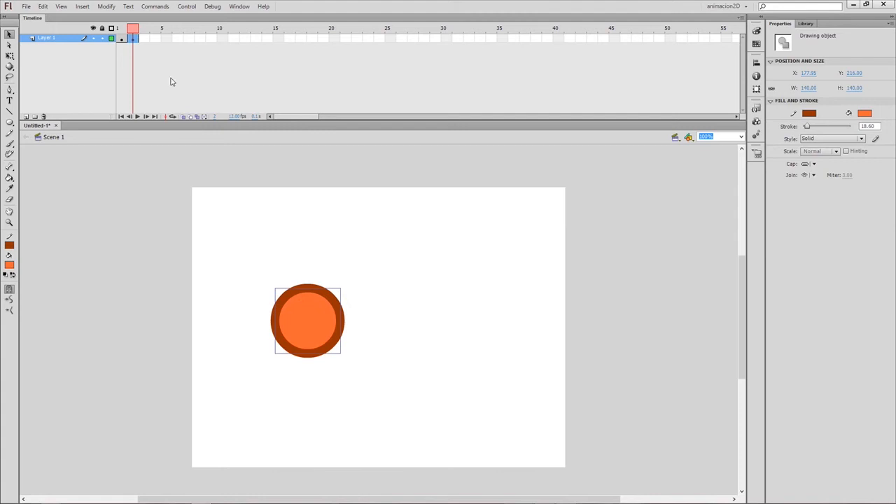
pyautogui.click(122, 33)
pyautogui.moveTo(121, 32); pyautogui.dragTo(145, 44)
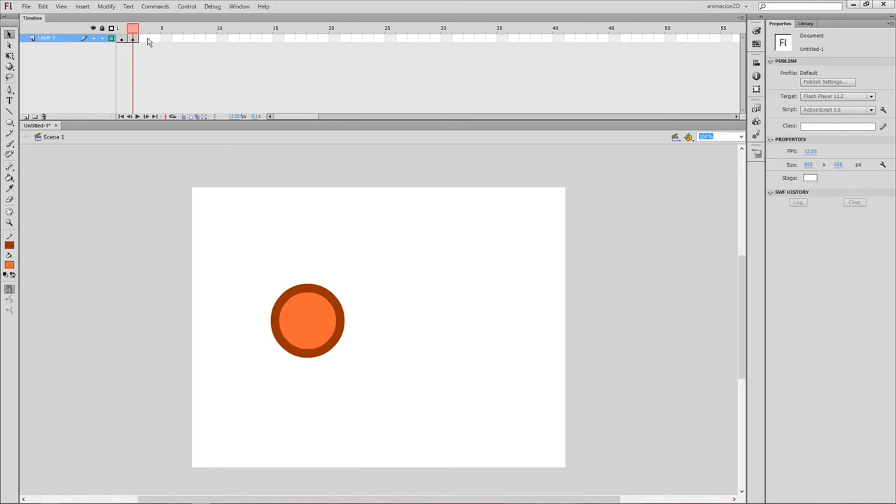
# Step: Insert a keyframe at frame 3 of Layer 1 and step through the three keyframes
pyautogui.press('F6')
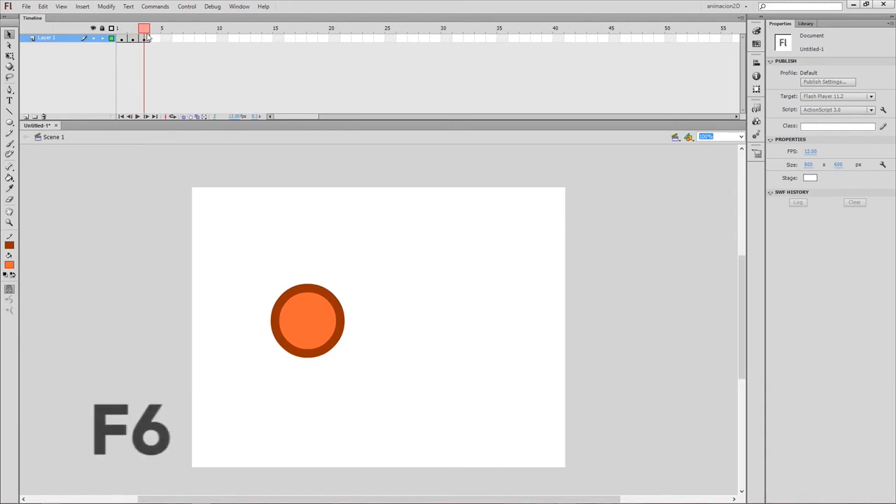
pyautogui.moveTo(144, 30); pyautogui.dragTo(135, 29)
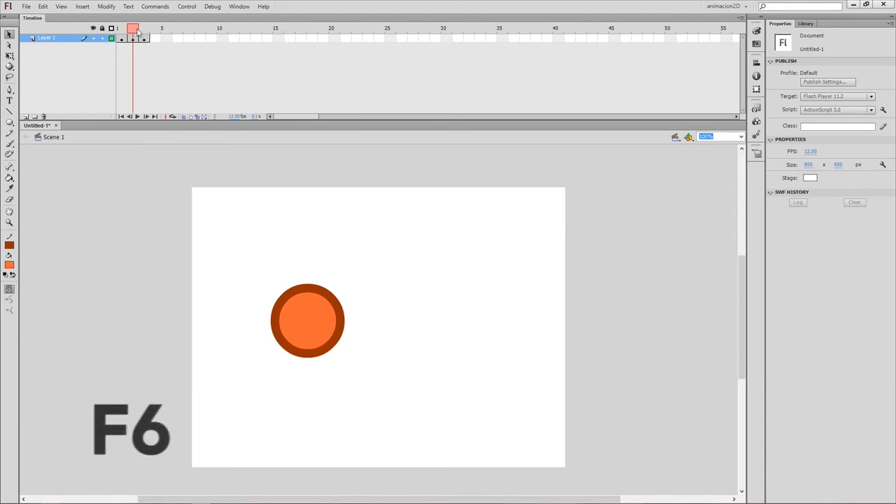
pyautogui.click(132, 40)
pyautogui.click(122, 40)
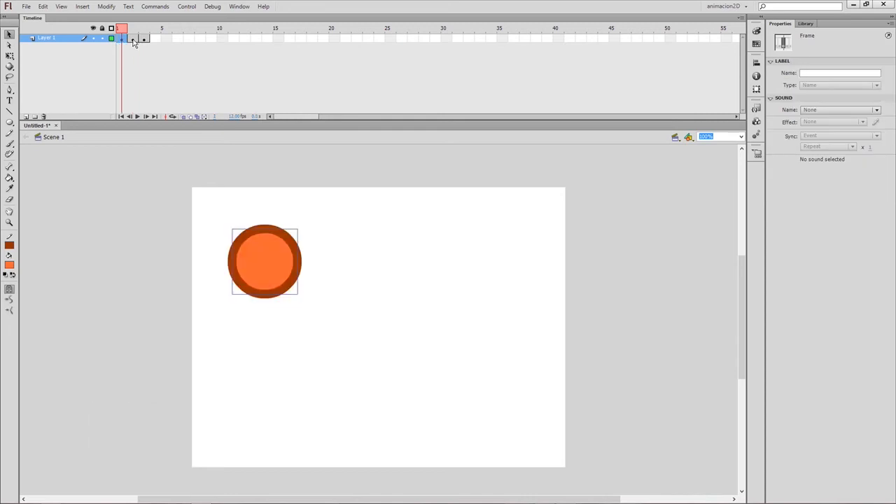
pyautogui.click(133, 40)
pyautogui.click(145, 40)
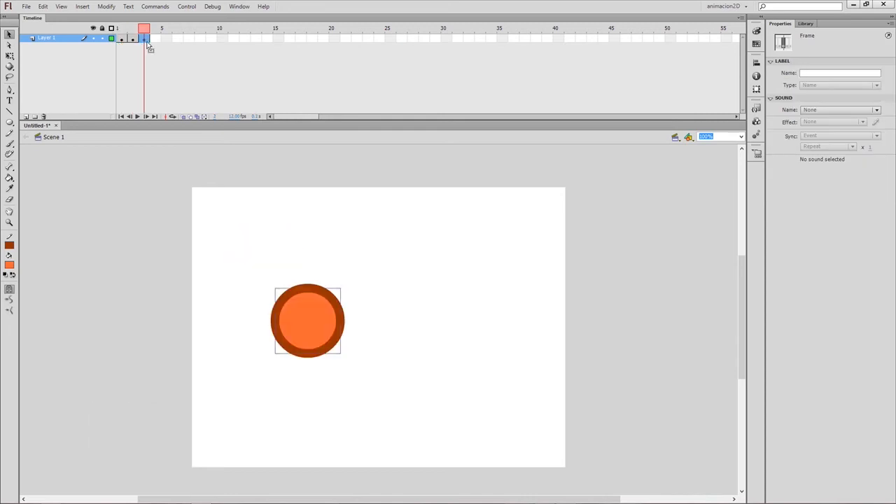
# Step: Move the circle on frame 3 diagonally down and right to about X 294, Y 302, and preview the motion
pyautogui.moveTo(317, 322); pyautogui.dragTo(368, 365)
pyautogui.moveTo(144, 29)
pyautogui.mouseDown()
pyautogui.moveTo(120, 29)
pyautogui.moveTo(155, 34)
pyautogui.mouseUp()
pyautogui.press('Return')
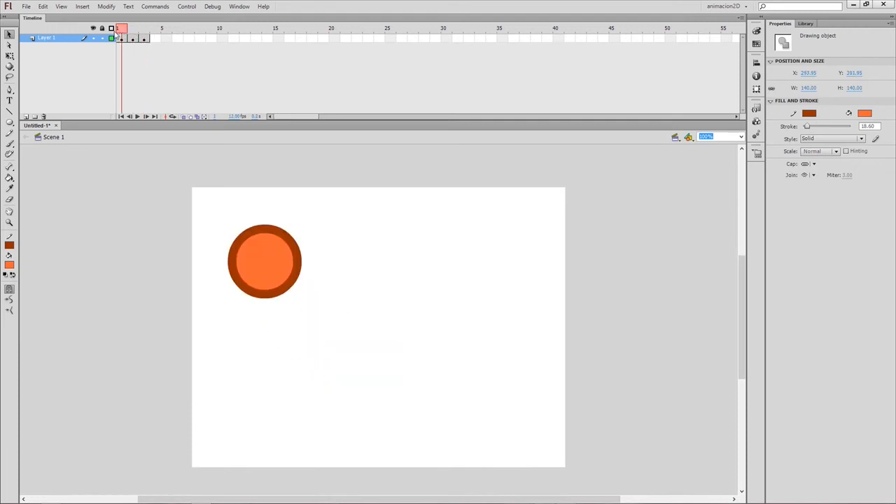
pyautogui.moveTo(154, 34)
pyautogui.mouseDown()
pyautogui.moveTo(121, 33)
pyautogui.moveTo(149, 34)
pyautogui.mouseUp()
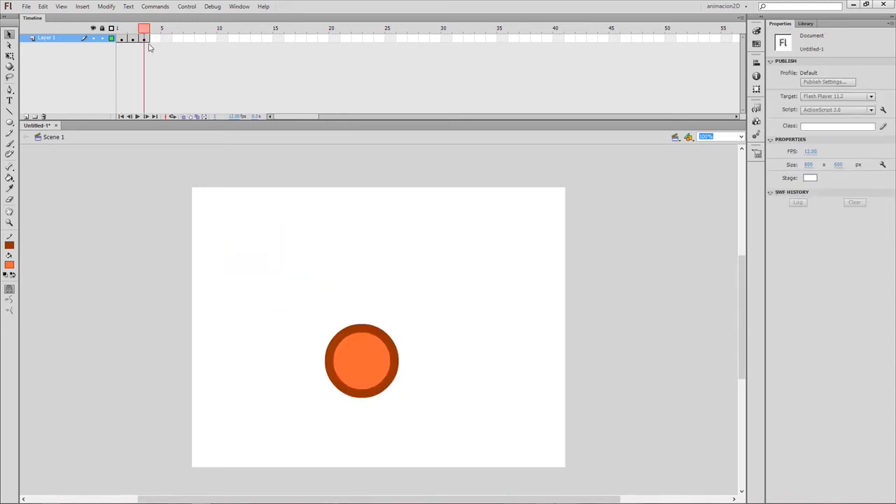
# Step: Add keyframes at frames 4, 5 and 6, shifting the circle further towards the stage's lower-right corner on each one
pyautogui.press('F6')
pyautogui.moveTo(373, 374); pyautogui.dragTo(412, 383)
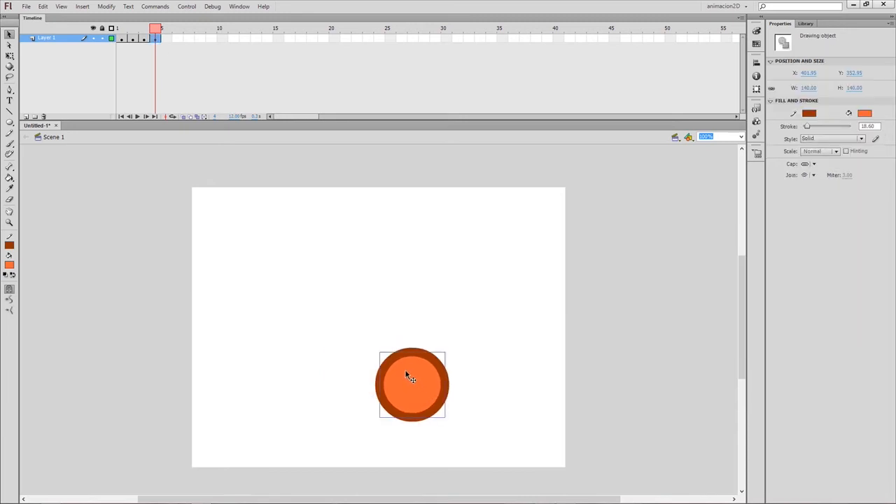
pyautogui.press('F6')
pyautogui.moveTo(424, 398); pyautogui.dragTo(454, 403)
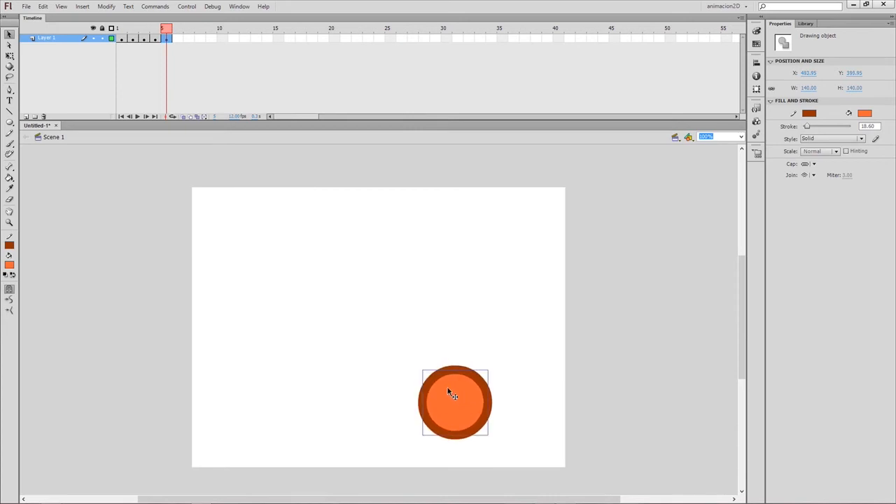
pyautogui.press('F6')
pyautogui.moveTo(453, 403); pyautogui.dragTo(503, 402)
pyautogui.moveTo(178, 34)
pyautogui.mouseDown()
pyautogui.moveTo(119, 32)
pyautogui.moveTo(178, 39)
pyautogui.mouseUp()
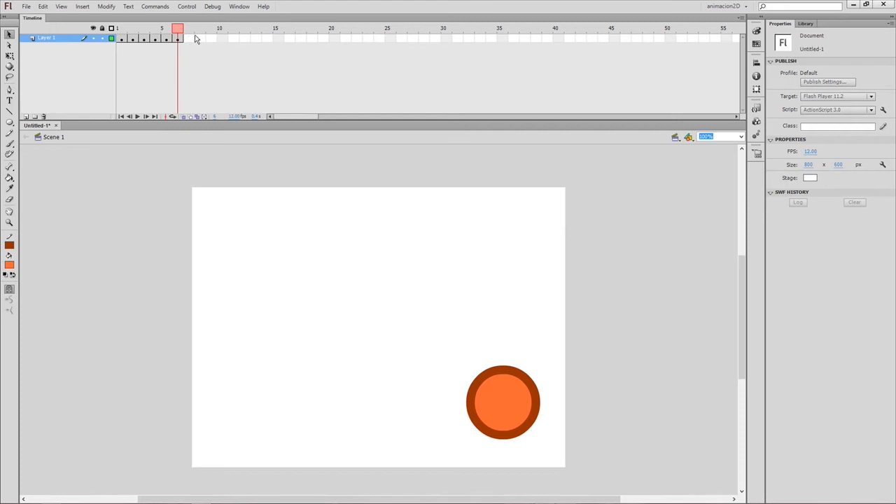
# Step: Insert a blank keyframe at frame 7 and draw a tall, narrow oval on the right half of the stage
pyautogui.press('F7')
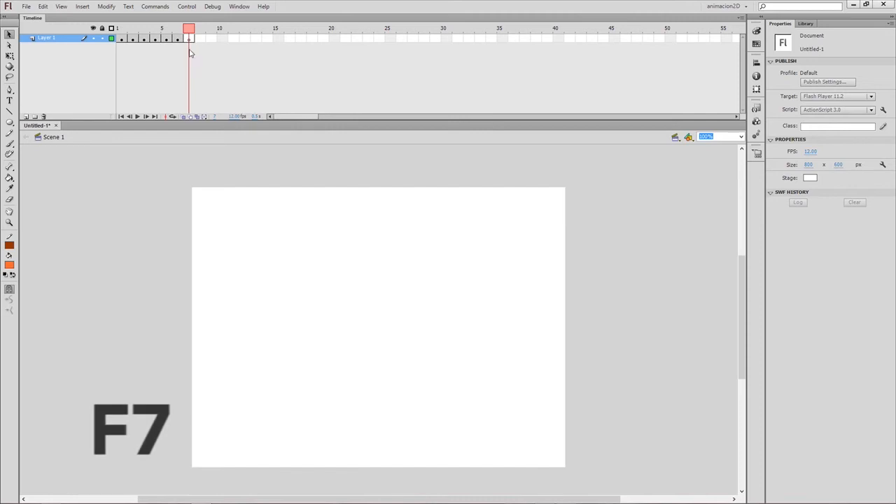
pyautogui.click(189, 40)
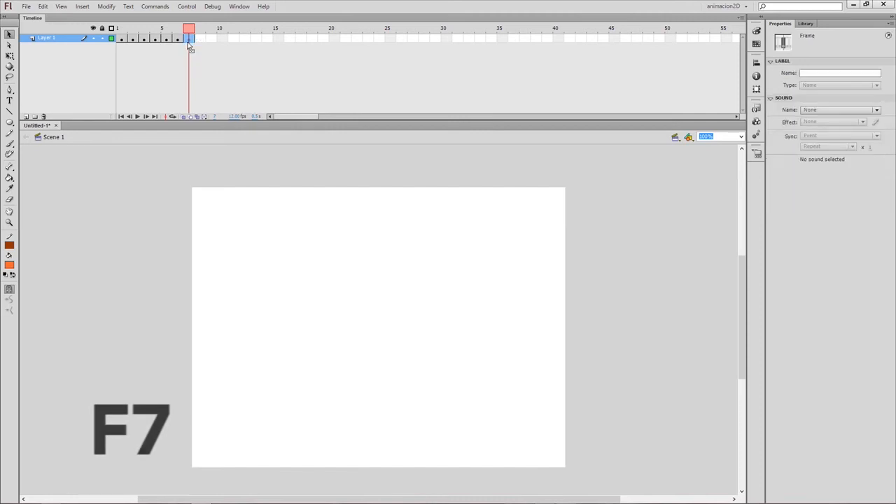
pyautogui.moveTo(188, 31)
pyautogui.mouseDown()
pyautogui.moveTo(166, 32)
pyautogui.moveTo(189, 32)
pyautogui.mouseUp()
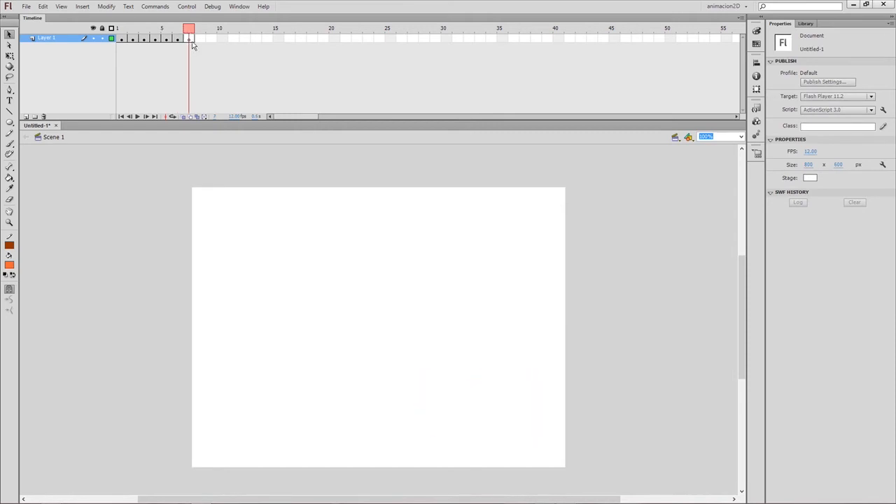
pyautogui.click(9, 122)
pyautogui.moveTo(467, 271); pyautogui.dragTo(507, 343)
pyautogui.moveTo(185, 32); pyautogui.dragTo(187, 33)
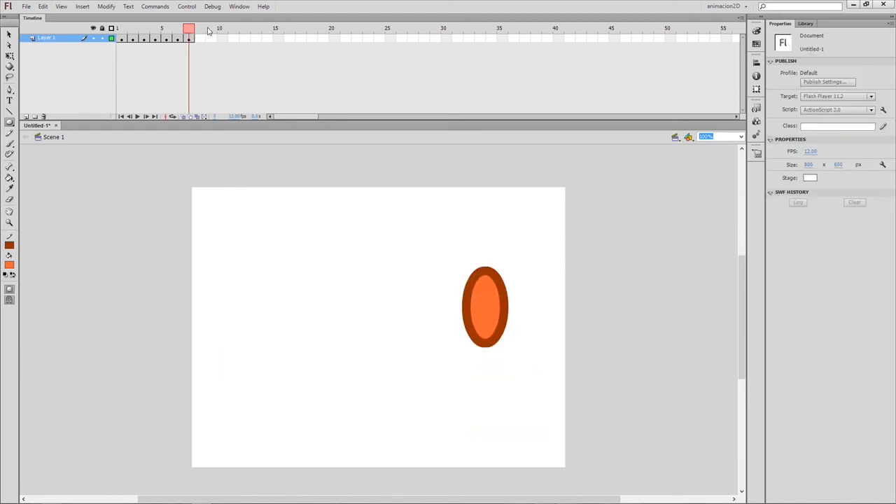
# Step: Add blank keyframes at frames 8 and 9, drawing wide ovals near the stage's upper edge, about 176 × 91 px and 201 × 81 px
pyautogui.click(199, 32)
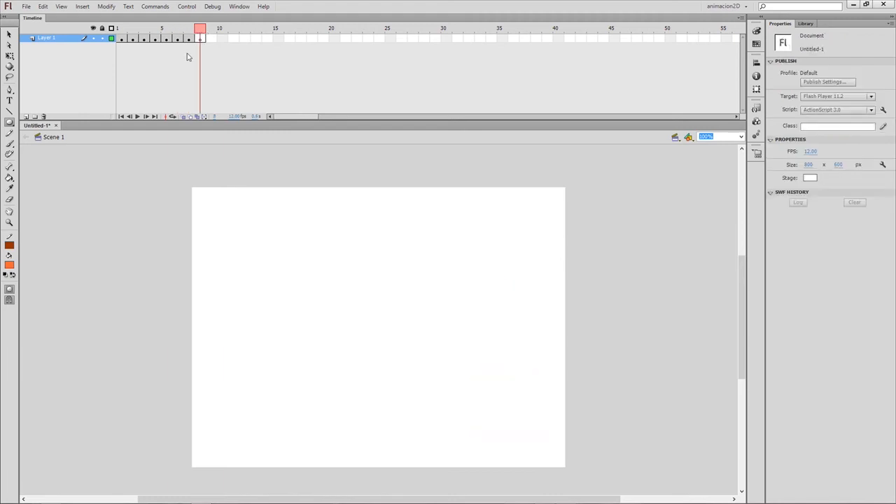
pyautogui.moveTo(437, 222)
pyautogui.mouseDown()
pyautogui.moveTo(486, 259)
pyautogui.moveTo(521, 263)
pyautogui.mouseUp()
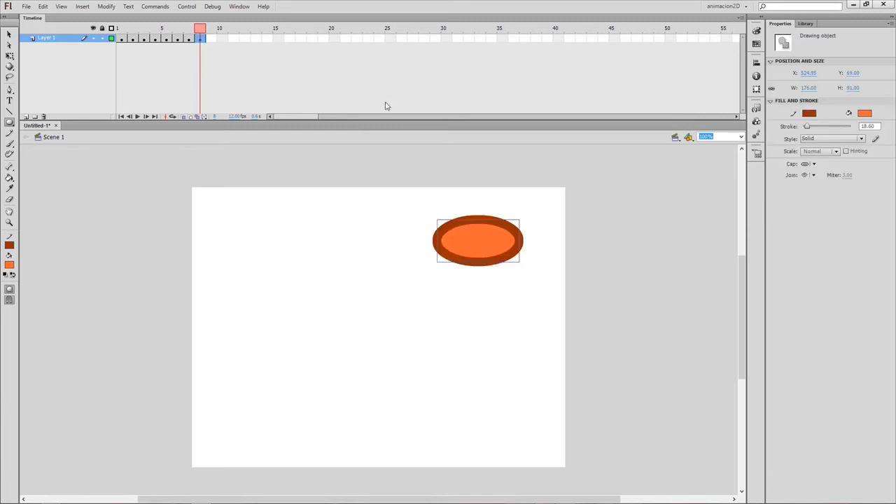
pyautogui.click(215, 38)
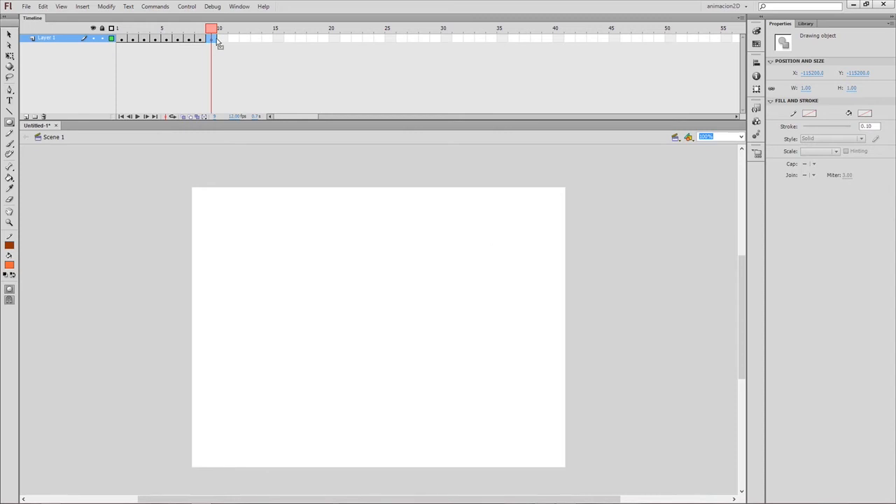
pyautogui.moveTo(345, 218)
pyautogui.mouseDown()
pyautogui.moveTo(383, 241)
pyautogui.moveTo(436, 252)
pyautogui.mouseUp()
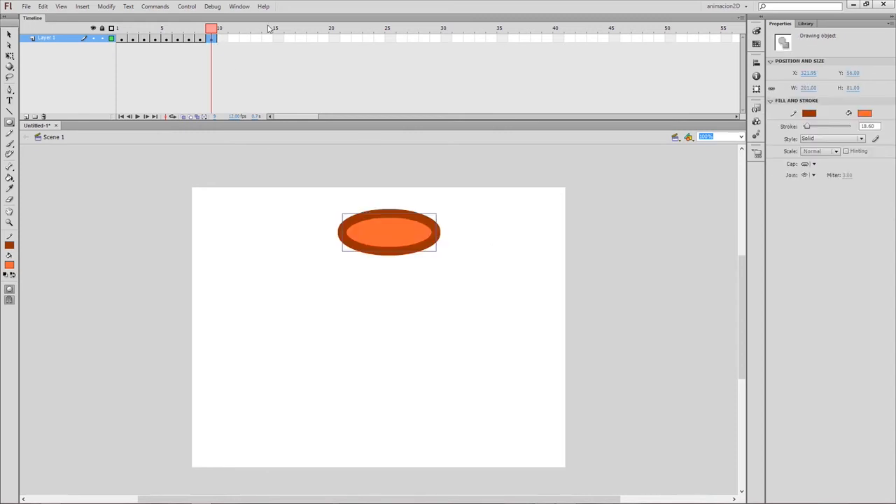
# Step: Add blank keyframes at frames 10 and 11, drawing ovals about 149 × 112 px and 82 × 169 px on the stage's left side
pyautogui.click(222, 37)
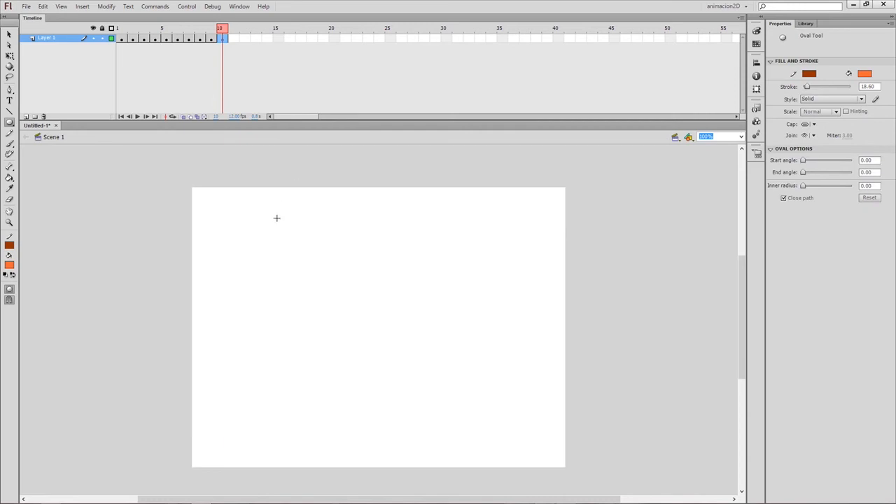
pyautogui.moveTo(290, 209)
pyautogui.mouseDown()
pyautogui.moveTo(228, 272)
pyautogui.moveTo(222, 262)
pyautogui.mouseUp()
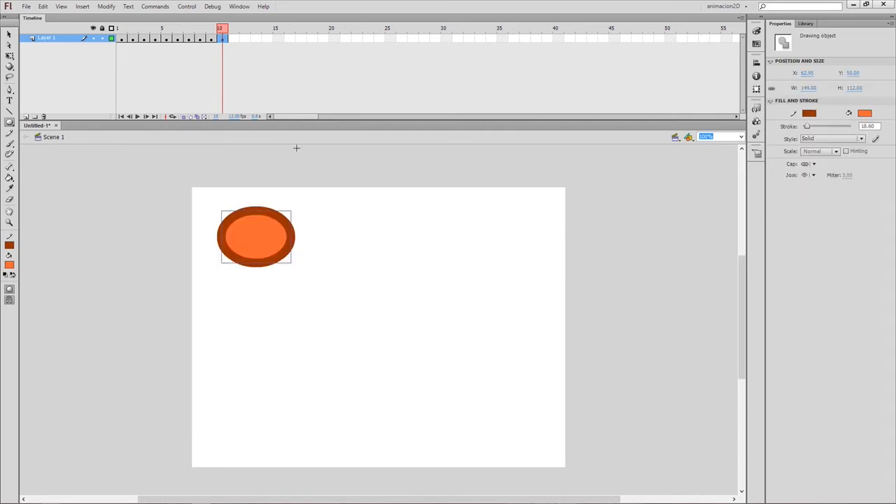
pyautogui.press('F7')
pyautogui.moveTo(247, 278)
pyautogui.mouseDown()
pyautogui.moveTo(246, 310)
pyautogui.moveTo(284, 356)
pyautogui.mouseUp()
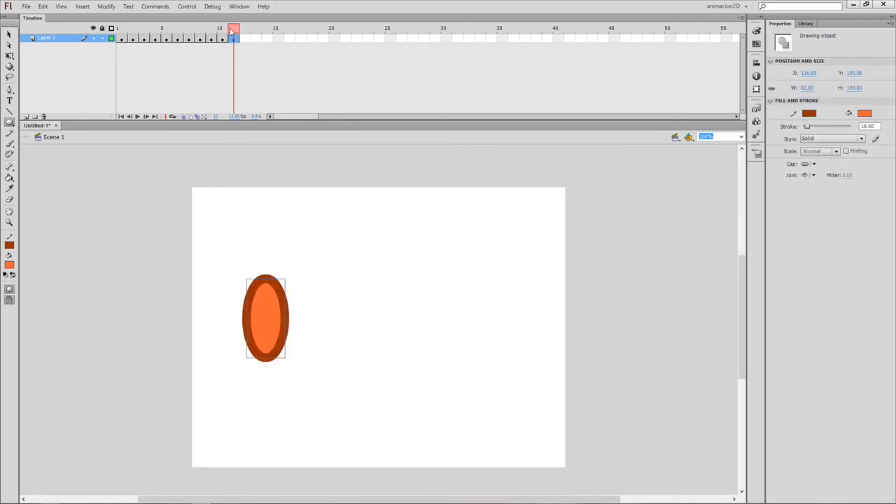
# Step: Scrub back to frame 1 and play the eleven-frame animation on the timeline
pyautogui.moveTo(236, 31); pyautogui.dragTo(223, 31)
pyautogui.moveTo(212, 35); pyautogui.dragTo(119, 35)
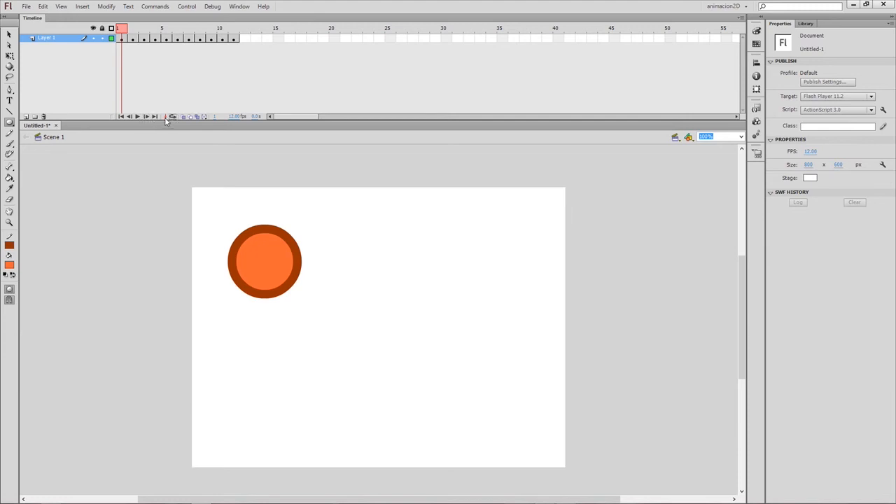
pyautogui.click(137, 117)
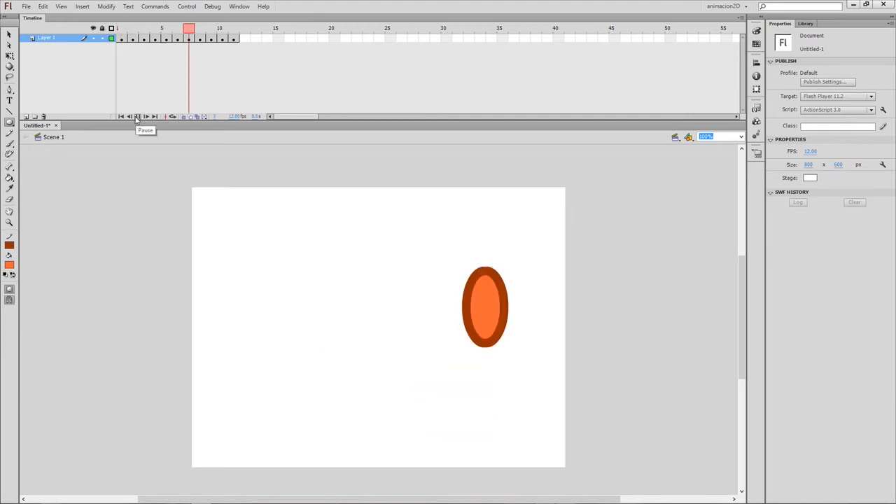
pyautogui.click(137, 117)
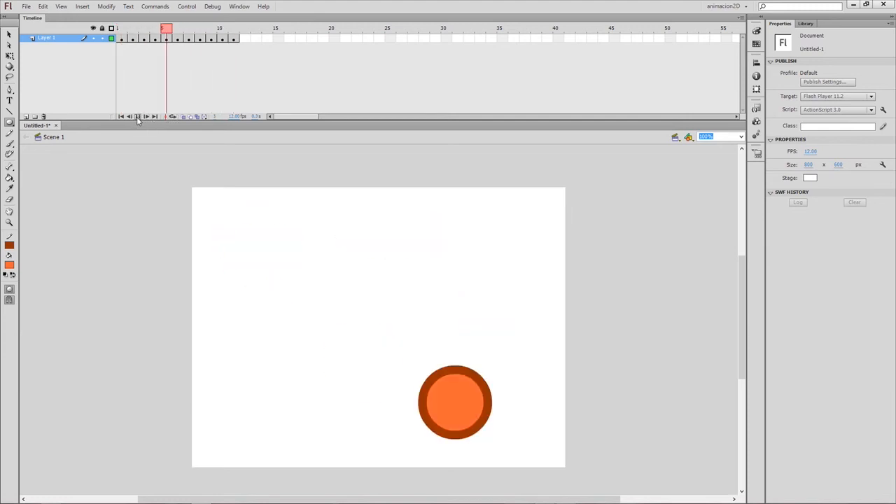
pyautogui.click(138, 116)
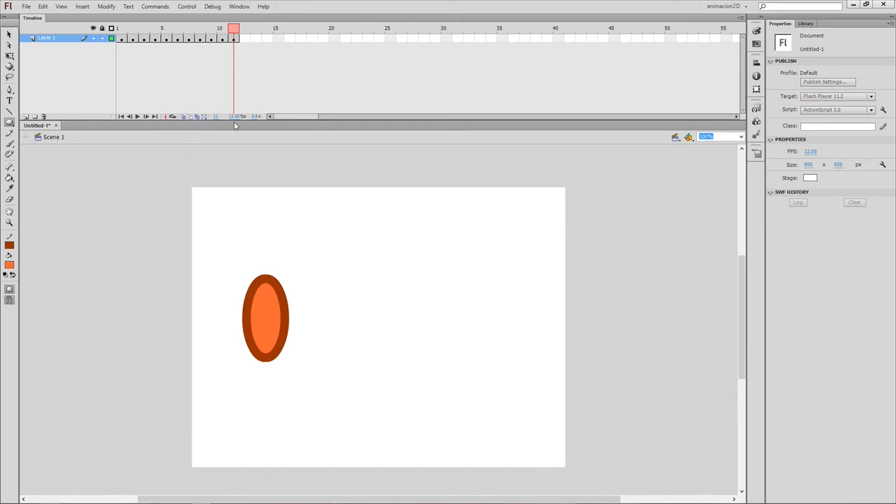
# Step: Turn on onion skinning and check the neighbouring drawings from frames 10 and 11
pyautogui.click(183, 116)
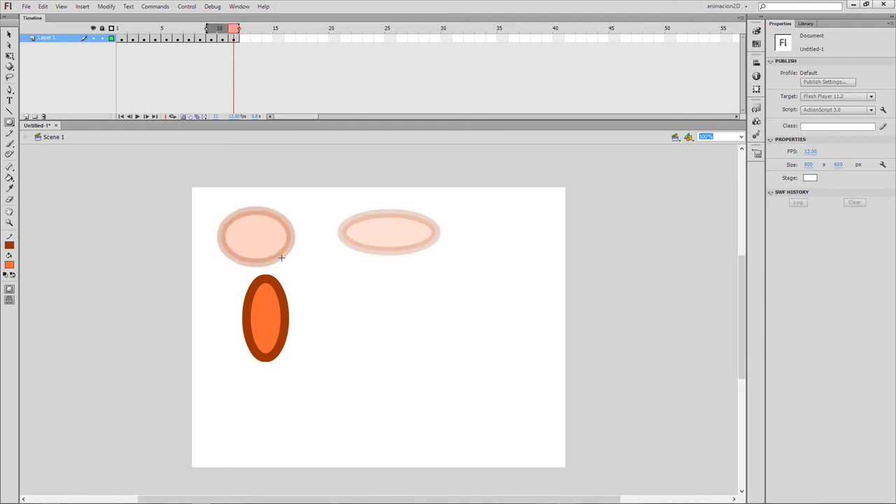
pyautogui.click(222, 31)
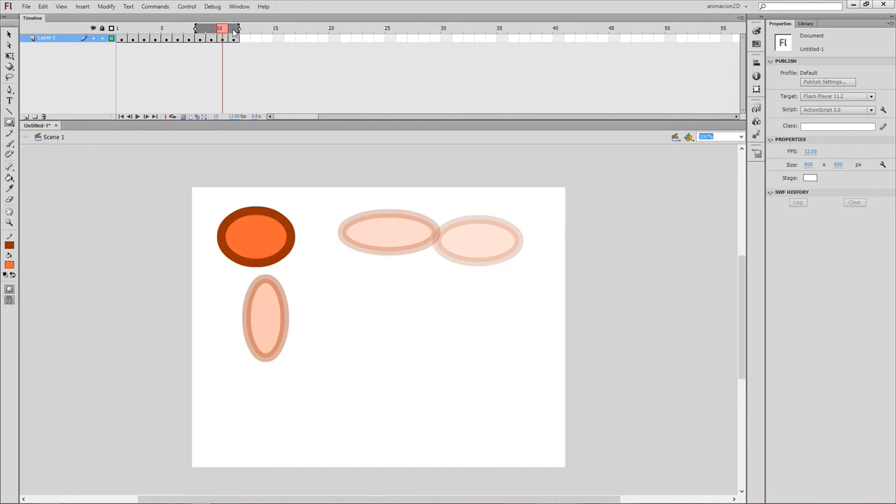
pyautogui.click(234, 32)
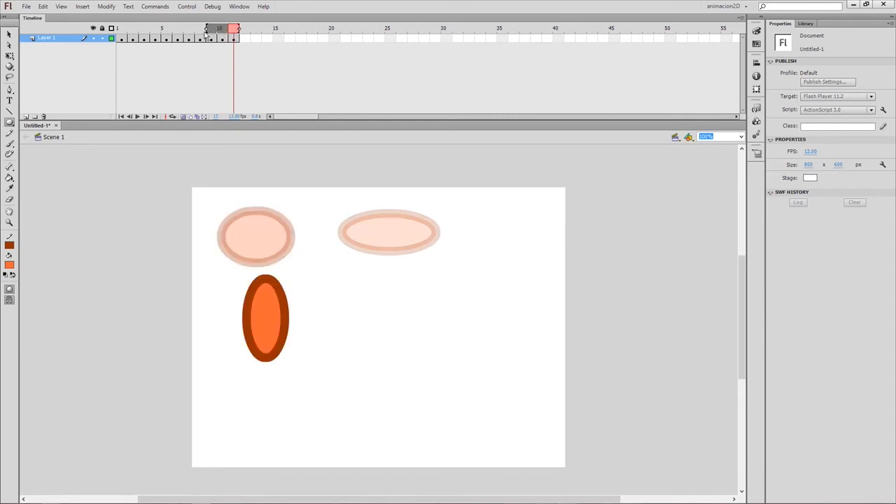
# Step: Go to frame 6 and adjust the onion-skin range to cover only frames 4 to 6
pyautogui.click(180, 32)
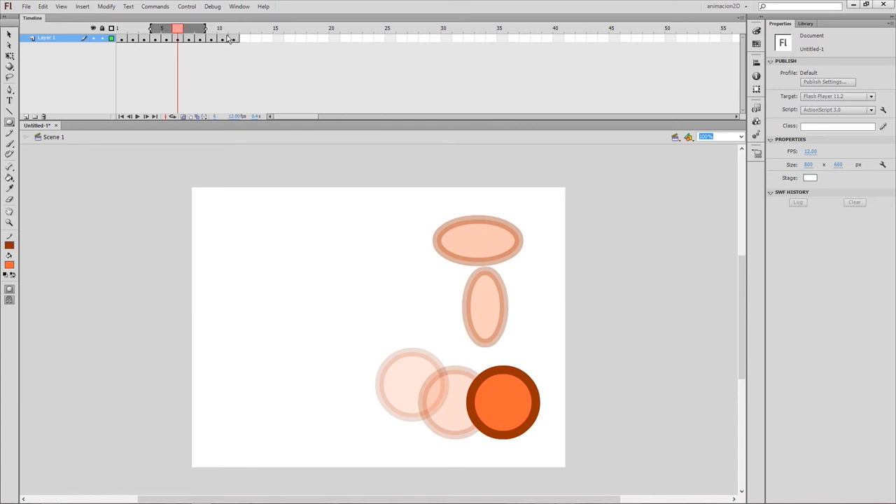
pyautogui.click(180, 40)
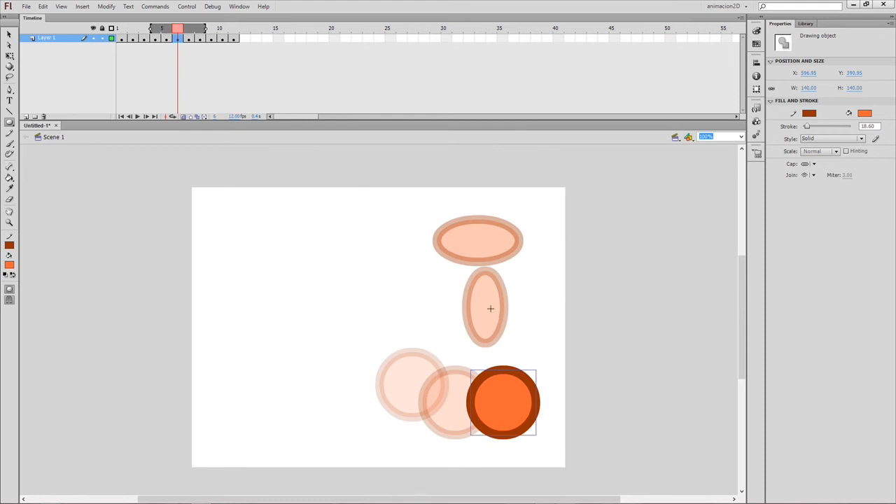
pyautogui.click(203, 32)
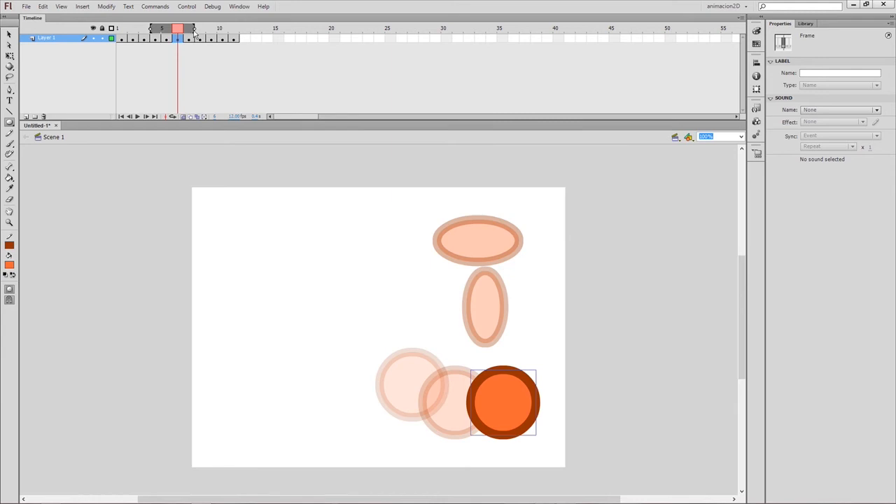
pyautogui.moveTo(205, 29); pyautogui.dragTo(218, 30)
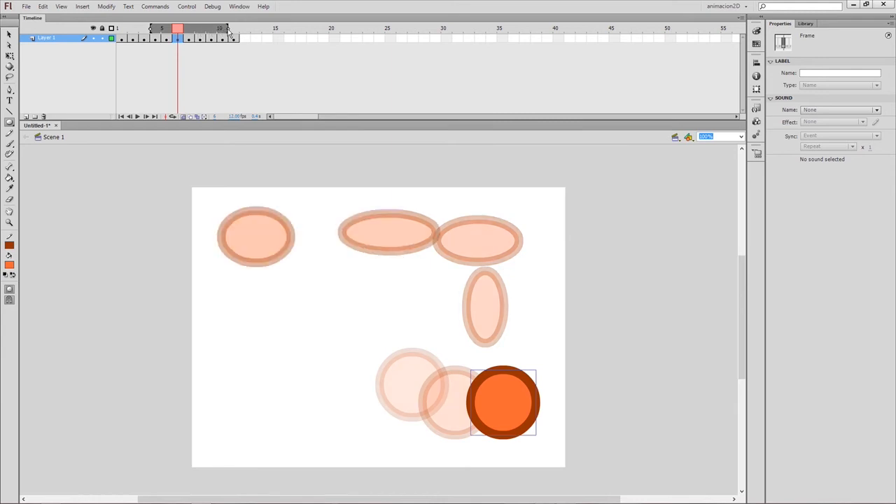
pyautogui.moveTo(228, 31); pyautogui.dragTo(189, 31)
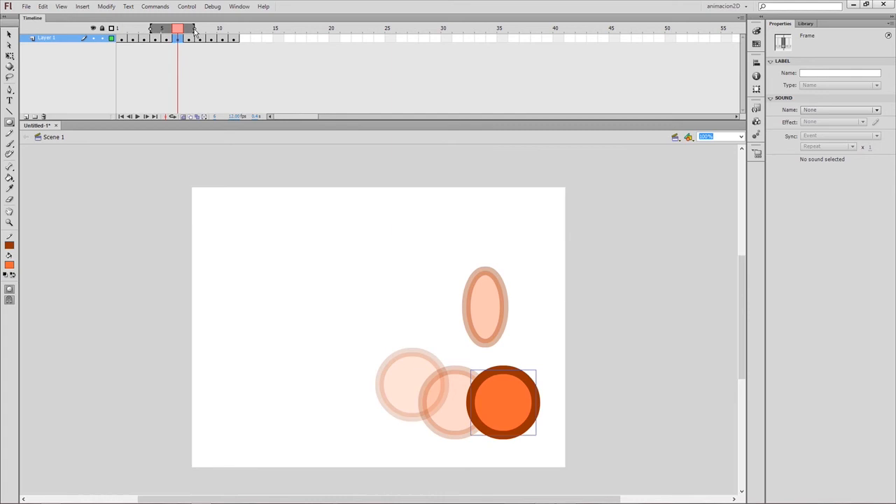
pyautogui.moveTo(193, 32); pyautogui.dragTo(182, 31)
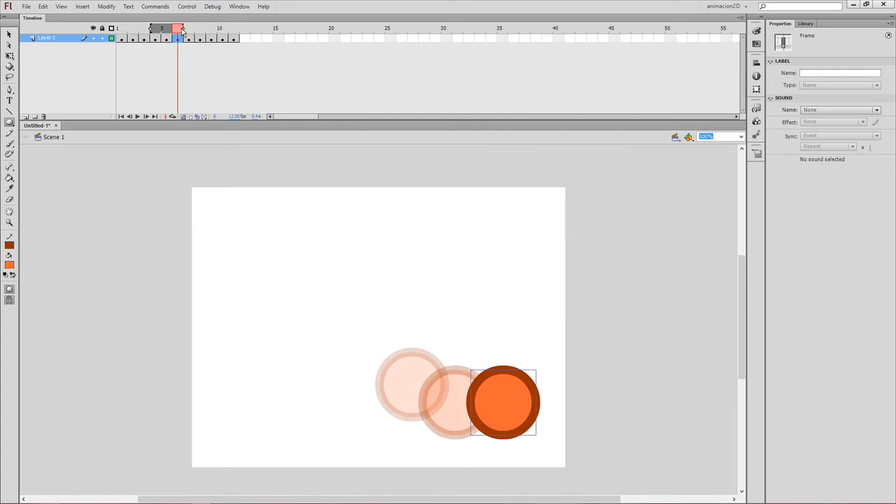
# Step: On frame 7 move the tall oval down above the onion-skinned circle, and on frame 8 lower the wide oval to meet it
pyautogui.click(193, 40)
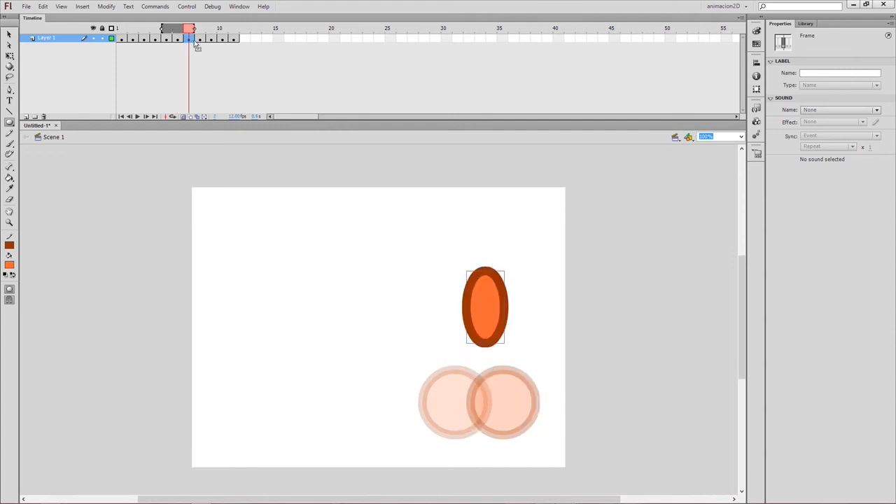
pyautogui.press('v')
pyautogui.moveTo(486, 295); pyautogui.dragTo(503, 321)
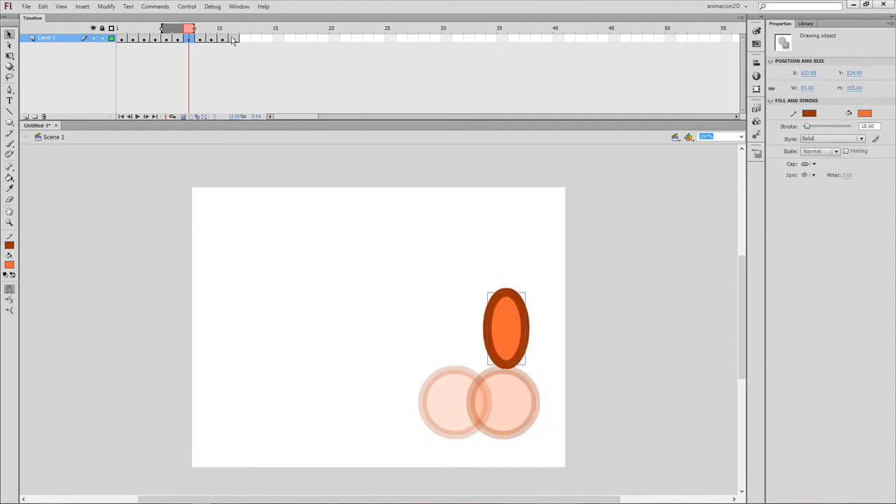
pyautogui.click(201, 40)
pyautogui.moveTo(484, 236); pyautogui.dragTo(478, 269)
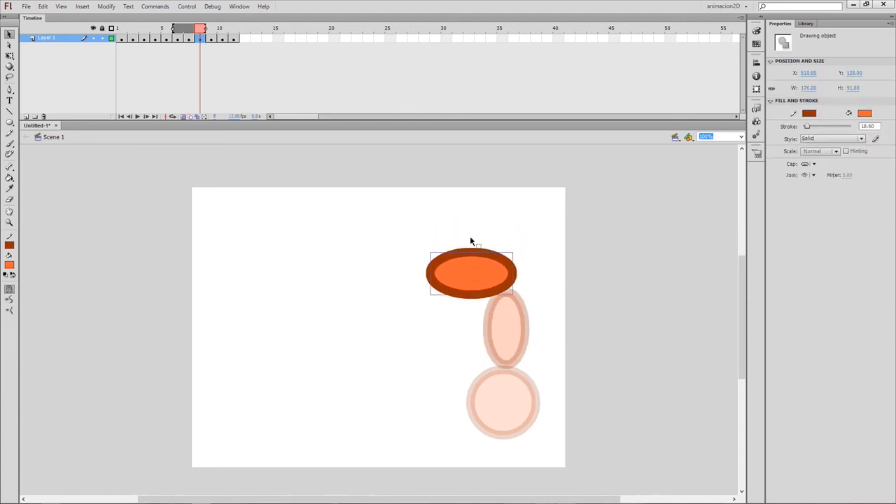
# Step: Move the ovals on frames 9, 10 and 11 to align with their onion-skinned neighbours and play the animation
pyautogui.click(212, 39)
pyautogui.moveTo(400, 242); pyautogui.dragTo(400, 256)
pyautogui.click(223, 39)
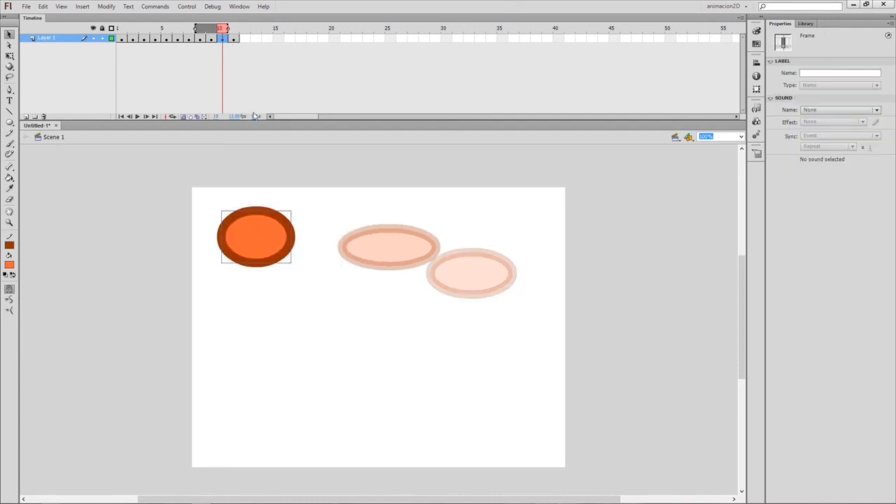
pyautogui.moveTo(261, 250); pyautogui.dragTo(298, 238)
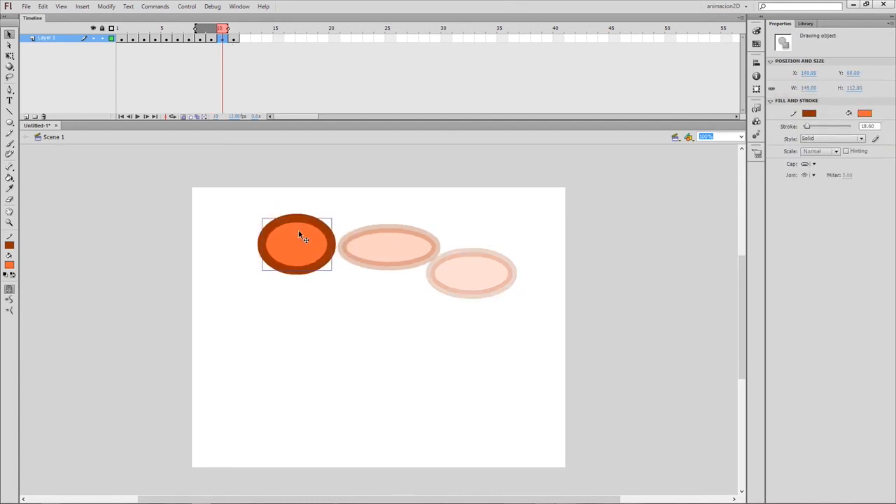
pyautogui.click(236, 39)
pyautogui.moveTo(266, 312); pyautogui.dragTo(248, 287)
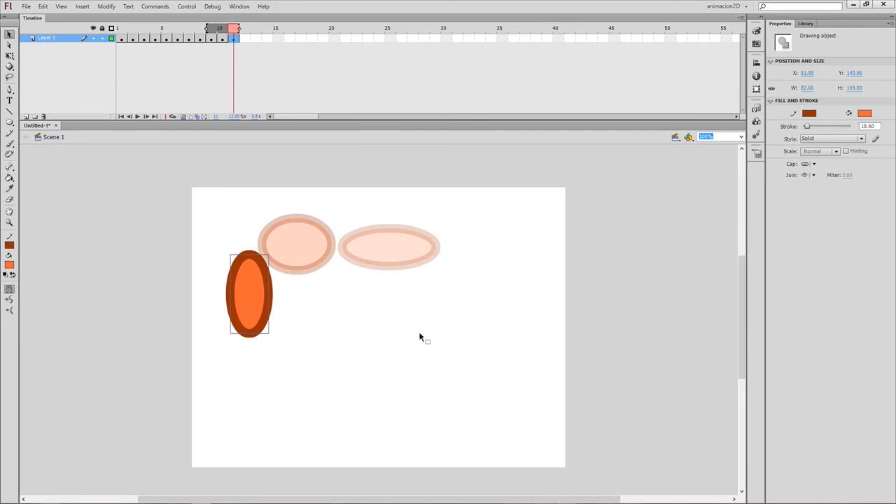
pyautogui.click(137, 116)
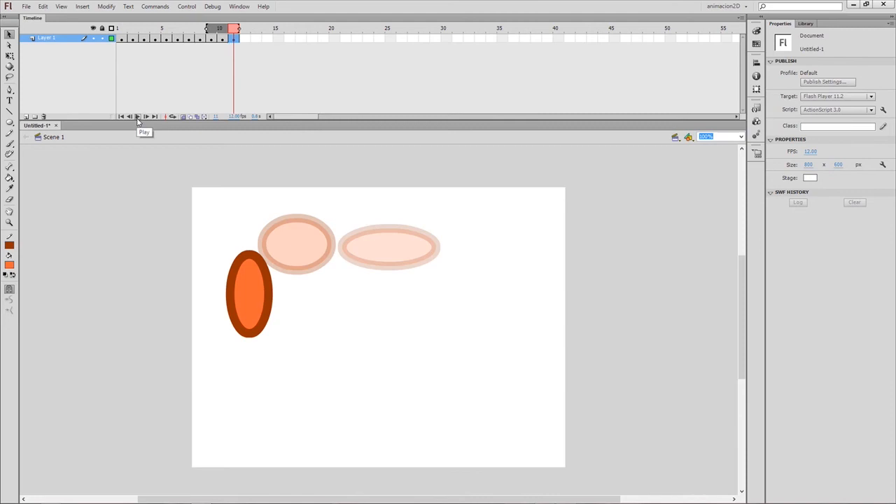
pyautogui.click(138, 117)
# Step: Create a new ActionScript 3.0 document and switch to it from Untitled-1
pyautogui.hotkey('ctrl', 'n')
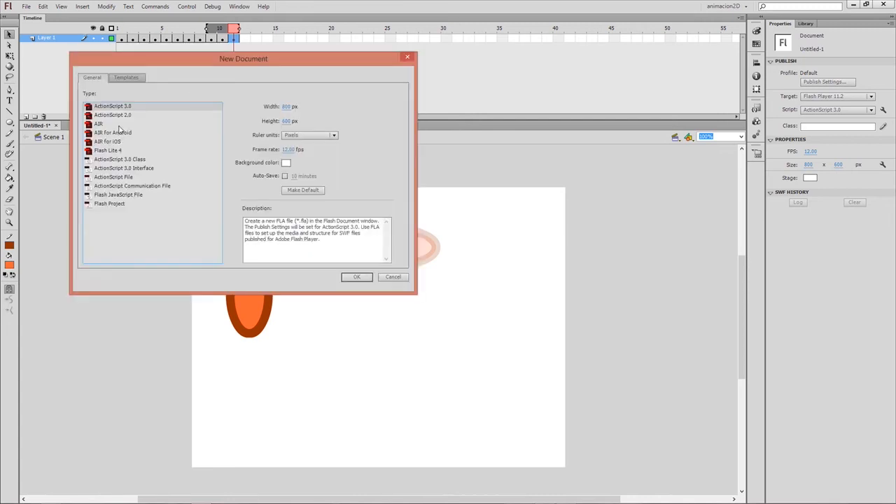
pyautogui.doubleClick(137, 106)
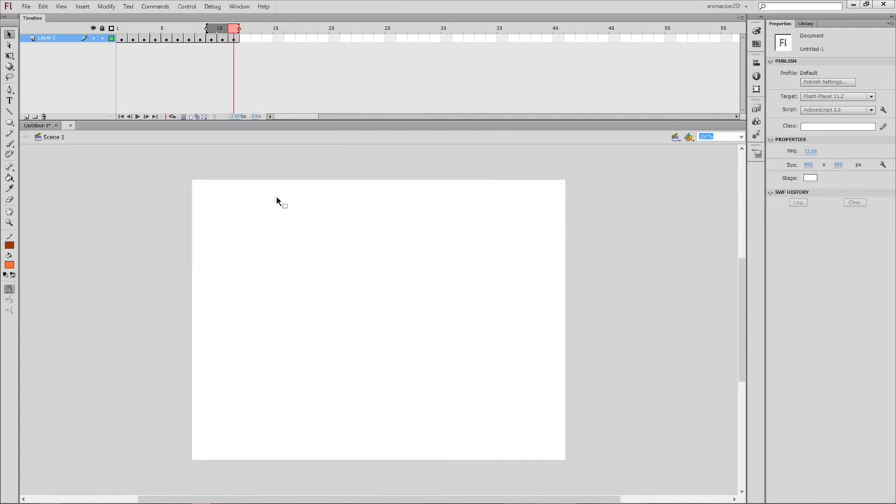
pyautogui.click(36, 126)
pyautogui.click(77, 125)
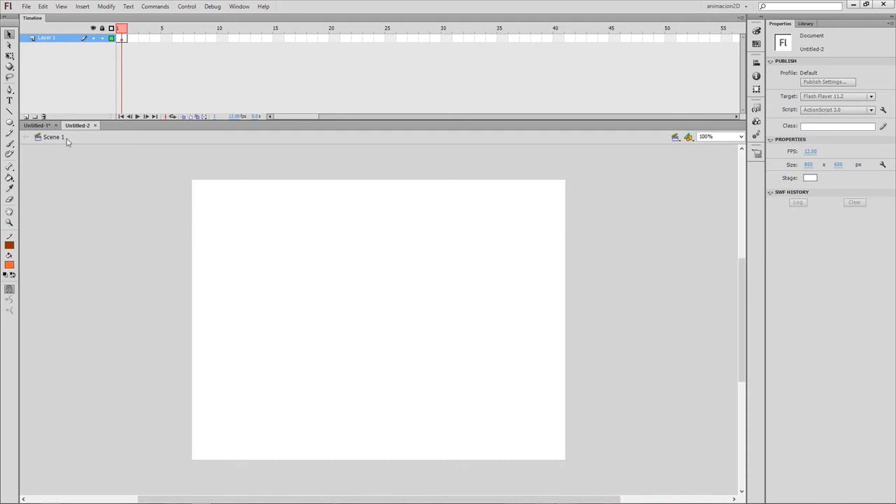
# Step: Try a wavy Pencil line about 347 × 106 px, set its stroke to 16.60, and undo both
pyautogui.click(9, 144)
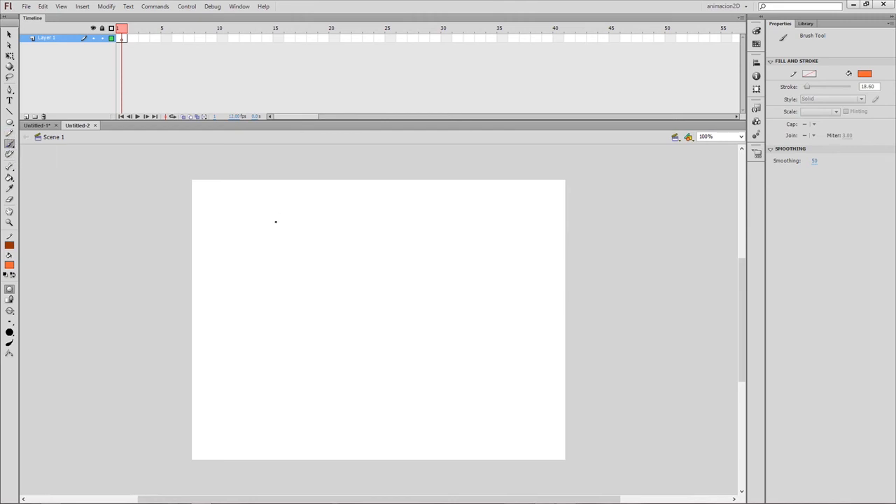
pyautogui.click(10, 133)
pyautogui.moveTo(217, 215)
pyautogui.mouseDown()
pyautogui.moveTo(271, 217)
pyautogui.moveTo(261, 244)
pyautogui.moveTo(311, 236)
pyautogui.moveTo(379, 262)
pyautogui.mouseUp()
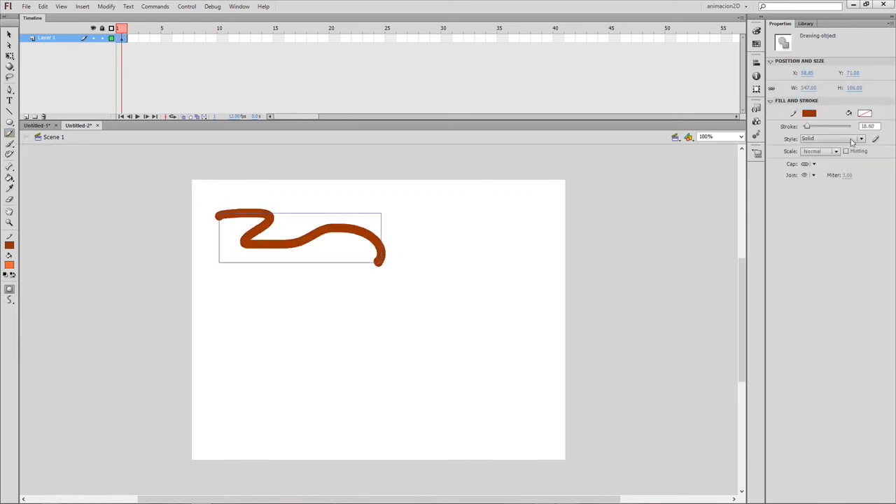
pyautogui.moveTo(808, 128)
pyautogui.mouseDown()
pyautogui.moveTo(826, 134)
pyautogui.moveTo(807, 133)
pyautogui.mouseUp()
pyautogui.hotkey('ctrl', 'z')
pyautogui.hotkey('ctrl', 'z')
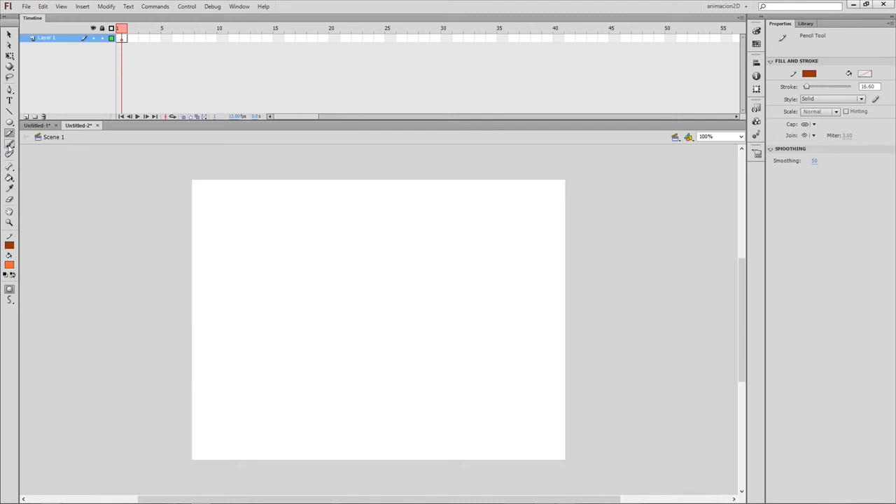
# Step: Paint a wavy Brush stroke about 217 × 159 px, examine the anchor points along its outline up close, and return to the full stage
pyautogui.click(10, 144)
pyautogui.moveTo(234, 210)
pyautogui.mouseDown()
pyautogui.moveTo(273, 260)
pyautogui.moveTo(291, 236)
pyautogui.moveTo(323, 250)
pyautogui.moveTo(314, 281)
pyautogui.mouseUp()
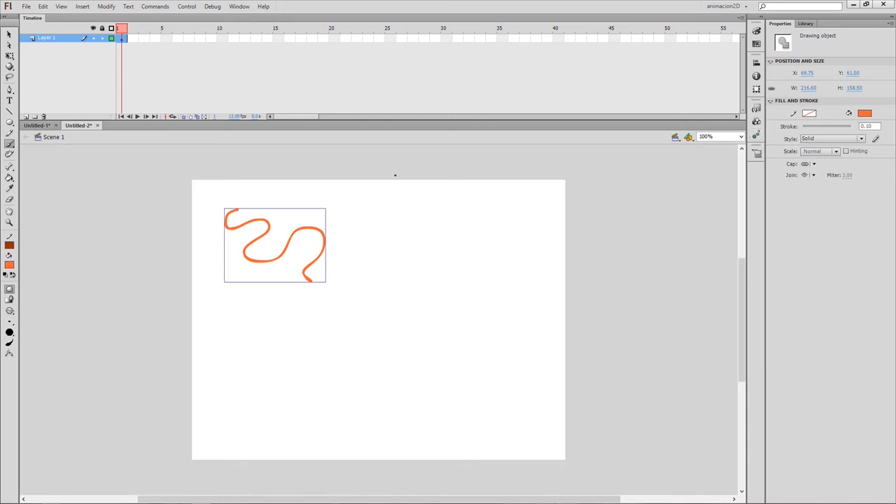
pyautogui.hotkey('ctrl', 'space')
pyautogui.moveTo(244, 218); pyautogui.dragTo(283, 244)
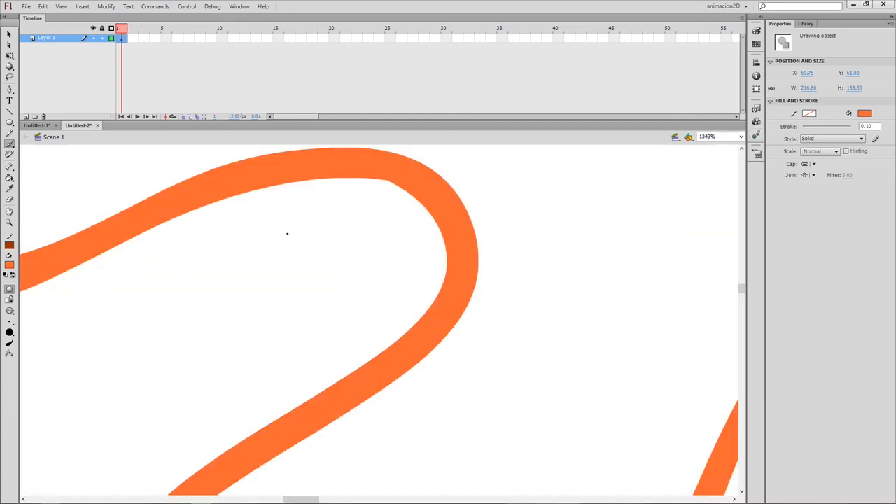
pyautogui.press('a')
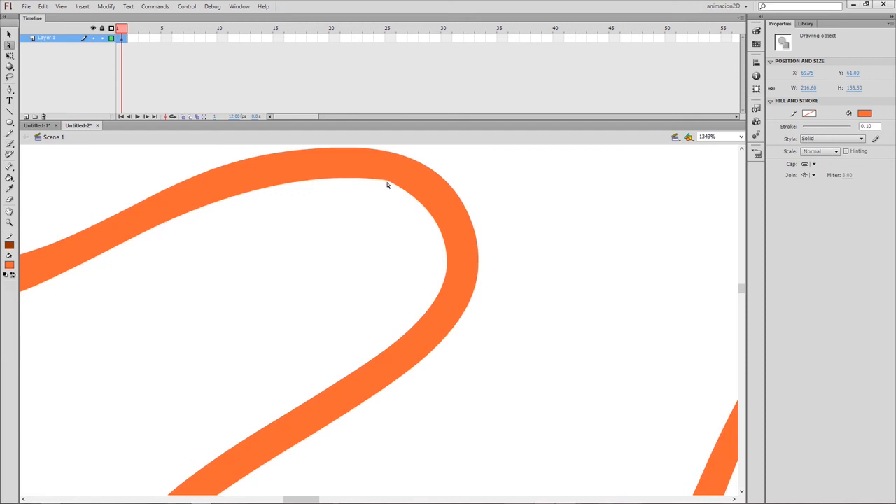
pyautogui.click(389, 182)
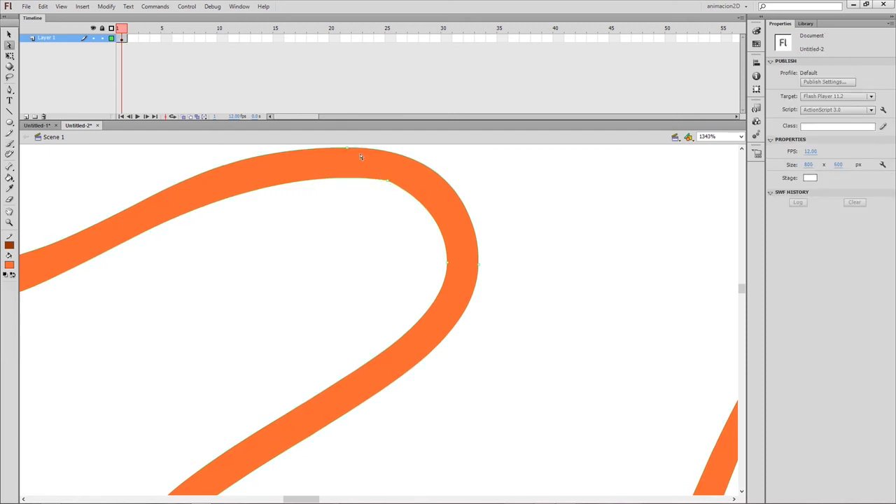
pyautogui.press('space')
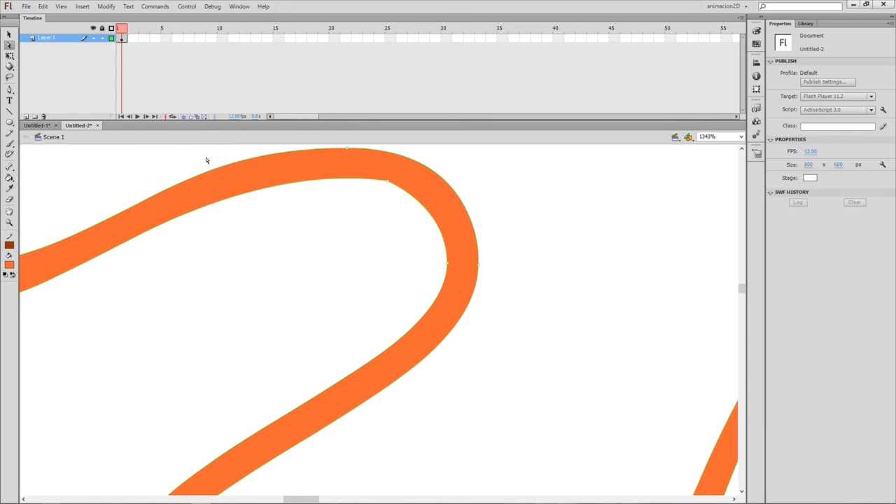
pyautogui.hotkey('ctrl', '2')
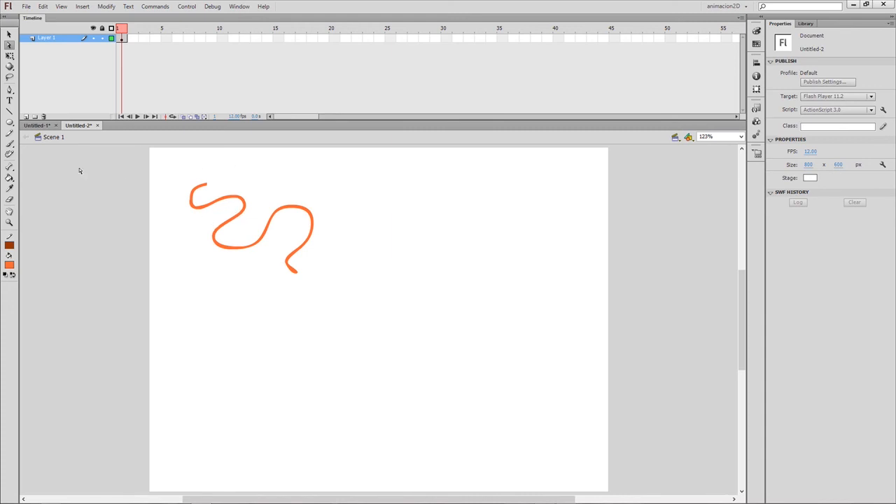
# Step: Select the wavy brush stroke on the stage and delete it
pyautogui.press('v')
pyautogui.click(289, 207)
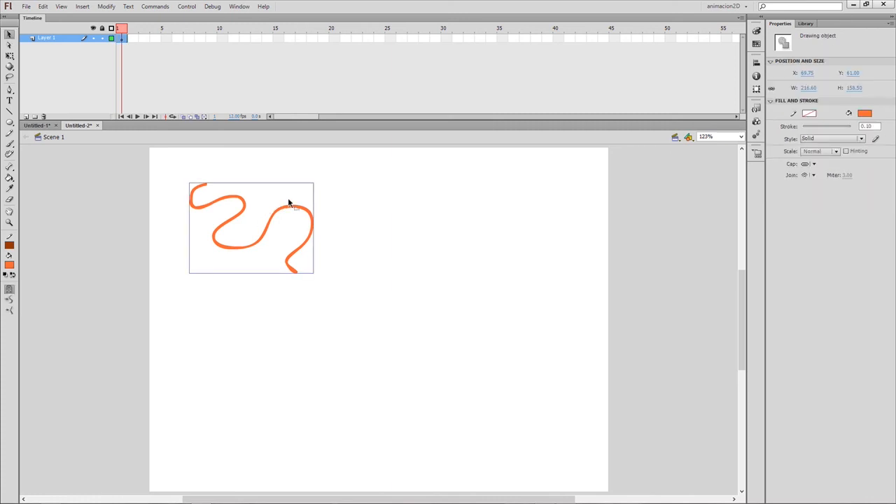
pyautogui.press('Delete')
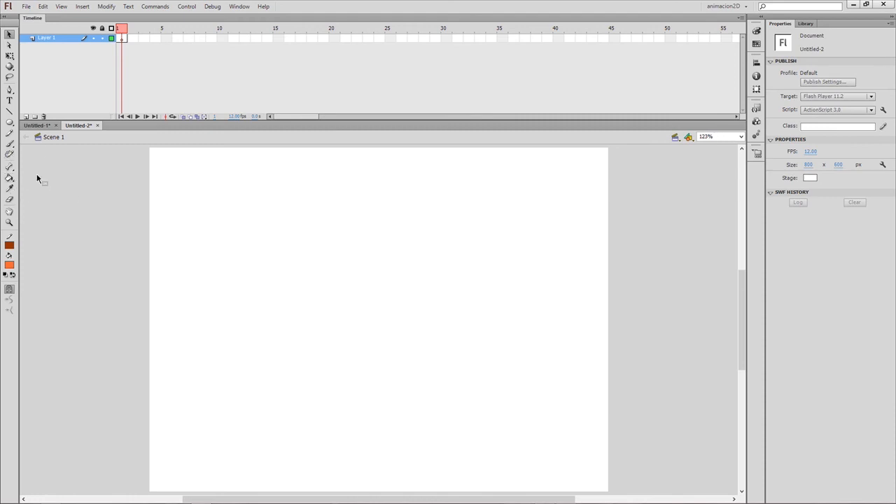
# Step: Set the Brush tool to a larger size with the round tip, test it with a zigzag stroke and undo that stroke
pyautogui.click(10, 144)
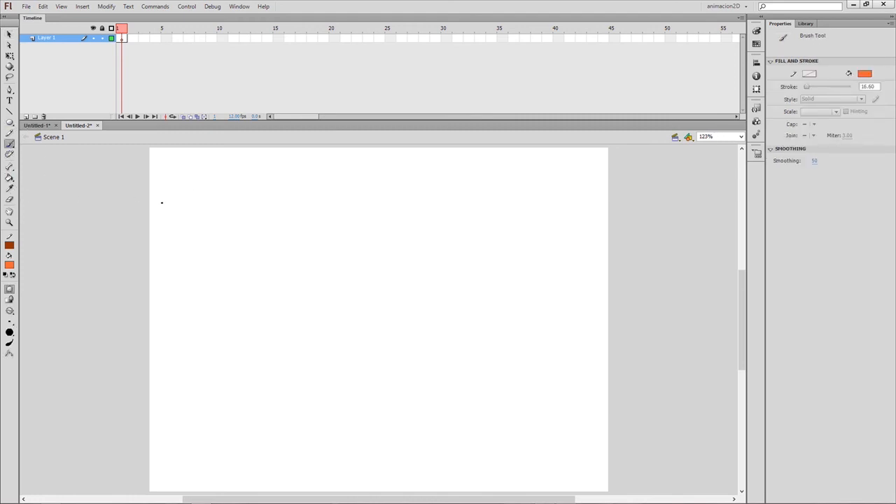
pyautogui.click(10, 333)
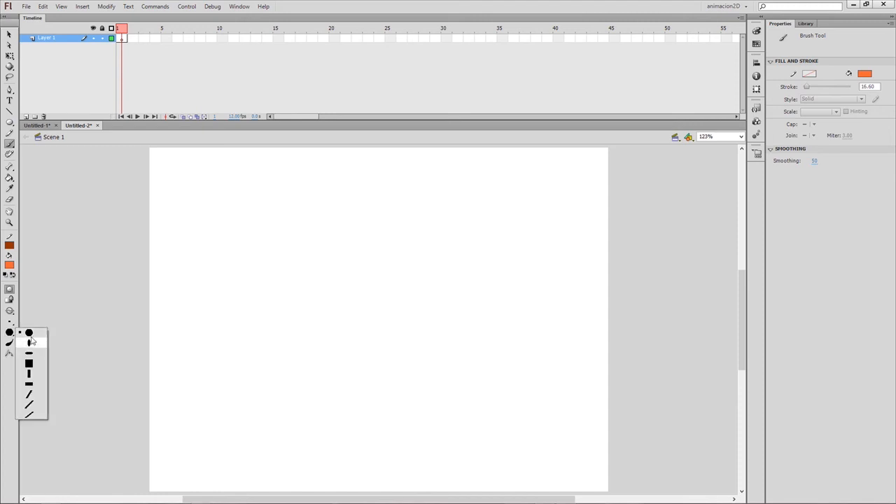
pyautogui.click(10, 333)
pyautogui.click(9, 322)
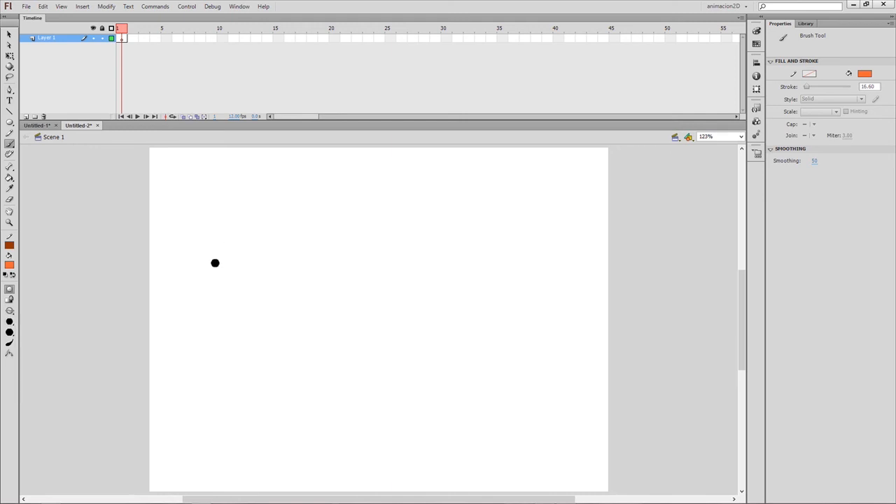
pyautogui.moveTo(233, 156)
pyautogui.mouseDown()
pyautogui.moveTo(215, 181)
pyautogui.moveTo(252, 206)
pyautogui.moveTo(214, 239)
pyautogui.moveTo(256, 244)
pyautogui.mouseUp()
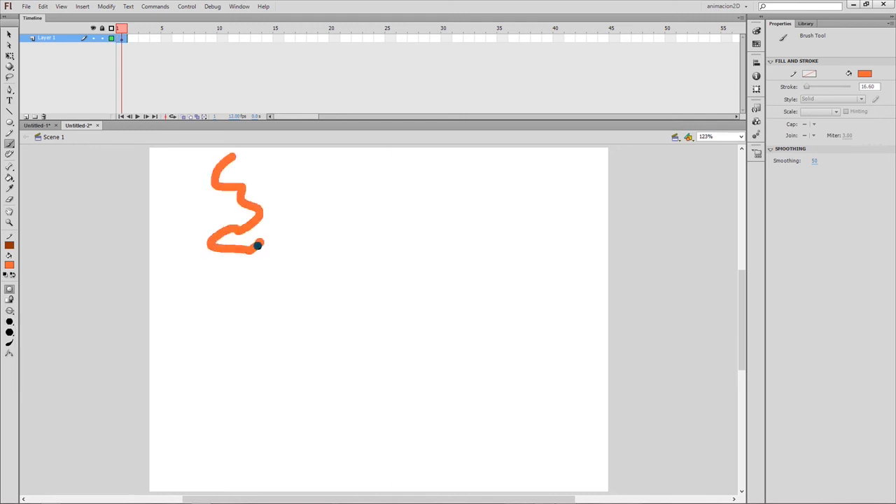
pyautogui.hotkey('ctrl', 'z')
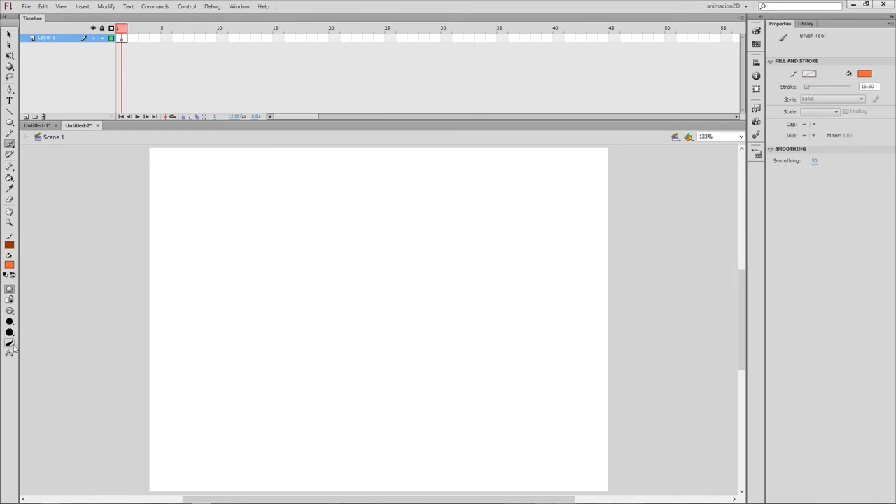
# Step: Turn on pen pressure for the brush and paint a wavy stroke of varying thickness, about 411 × 238 px
pyautogui.click(9, 343)
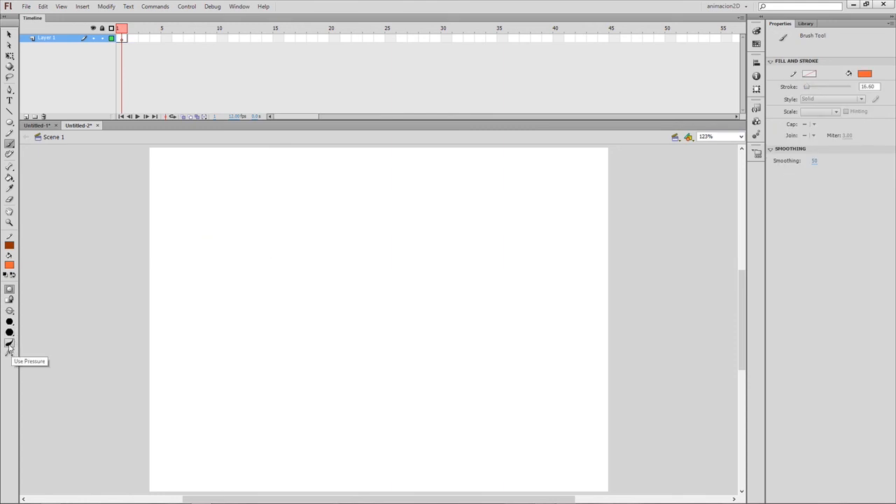
pyautogui.click(11, 344)
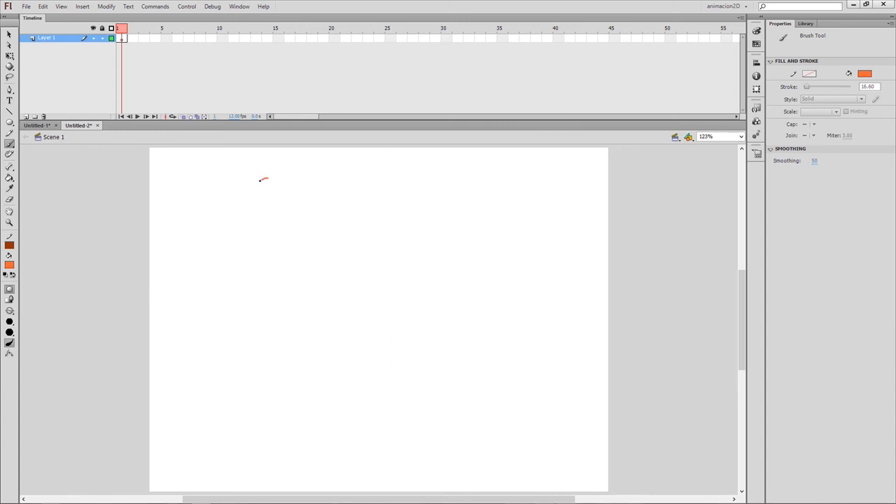
pyautogui.moveTo(240, 204)
pyautogui.mouseDown()
pyautogui.moveTo(216, 272)
pyautogui.moveTo(252, 309)
pyautogui.moveTo(299, 247)
pyautogui.moveTo(318, 272)
pyautogui.moveTo(310, 300)
pyautogui.moveTo(326, 309)
pyautogui.moveTo(357, 280)
pyautogui.moveTo(393, 216)
pyautogui.moveTo(421, 227)
pyautogui.moveTo(404, 237)
pyautogui.moveTo(399, 258)
pyautogui.moveTo(432, 272)
pyautogui.mouseUp()
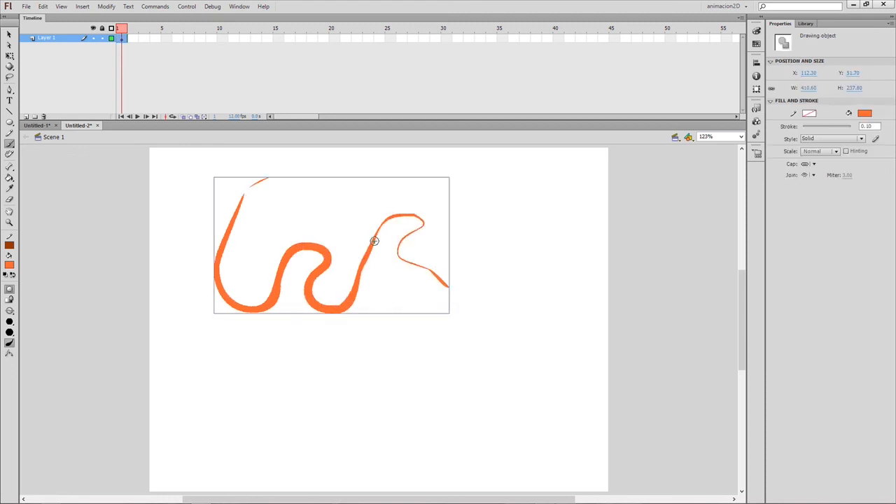
# Step: Delete the wavy stroke and paint a round ball about 26 × 25 px in the upper left of the stage on frame 1
pyautogui.press('Delete')
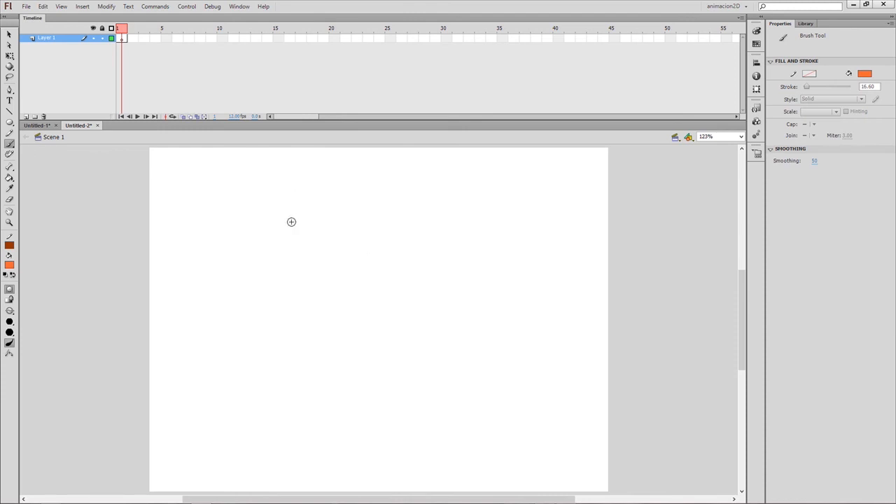
pyautogui.press('F7')
pyautogui.click(227, 203)
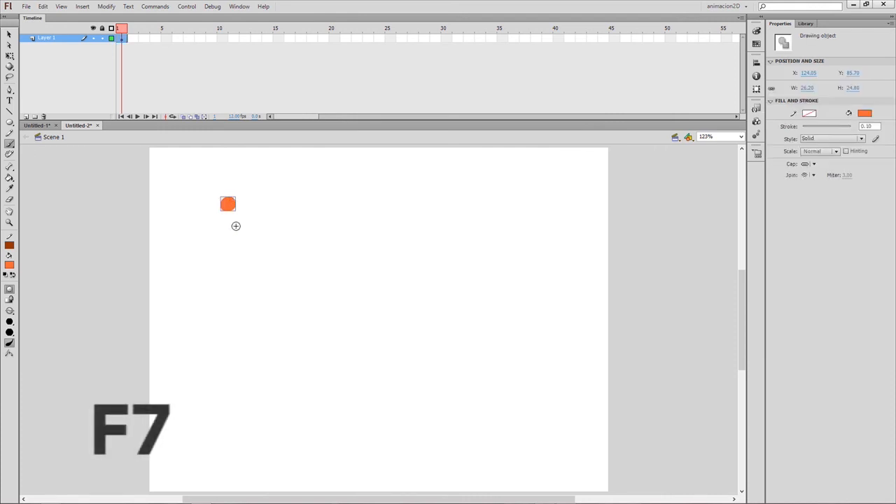
# Step: Add a blank keyframe at frame 2, turn on onion skinning, and paint the ball about 24 × 24 px below and right of the first
pyautogui.press('F7')
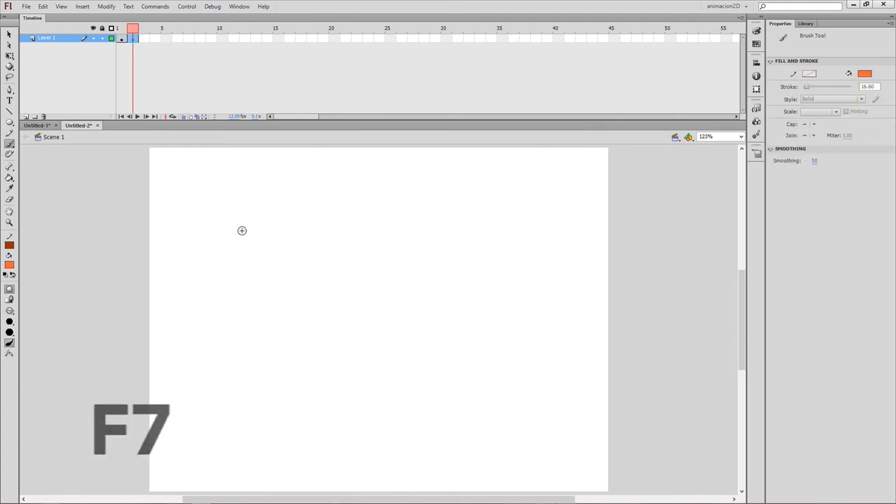
pyautogui.click(183, 117)
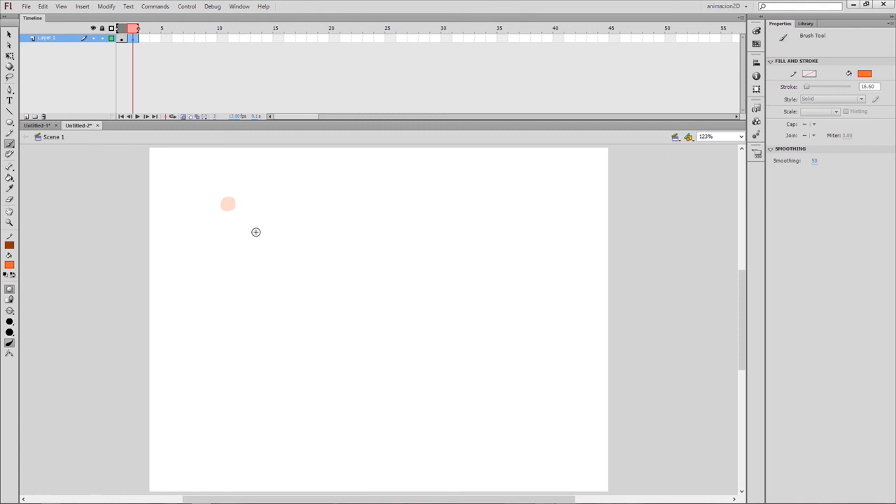
pyautogui.click(256, 234)
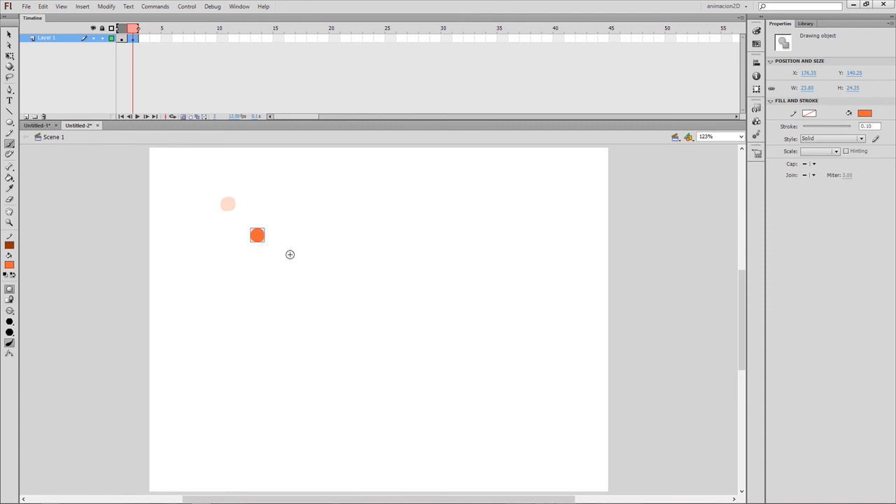
# Step: Add blank keyframes at frames 3 and 4 and paint the falling ball as tilted ovals, about 19 × 26 px and 17 × 29 px
pyautogui.press('F7')
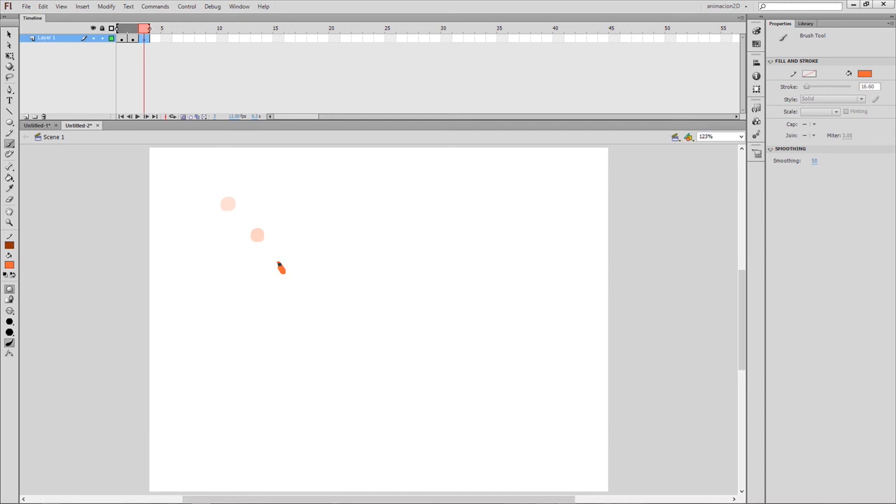
pyautogui.moveTo(280, 264); pyautogui.dragTo(285, 273)
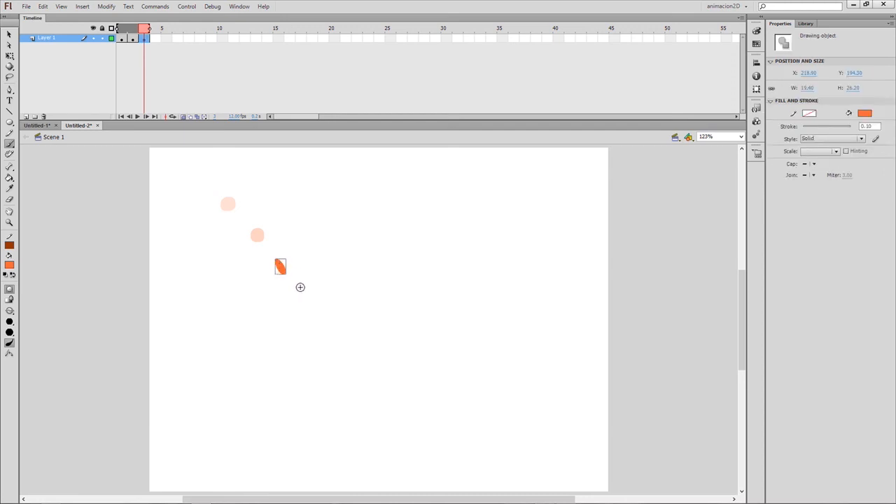
pyautogui.press('F6')
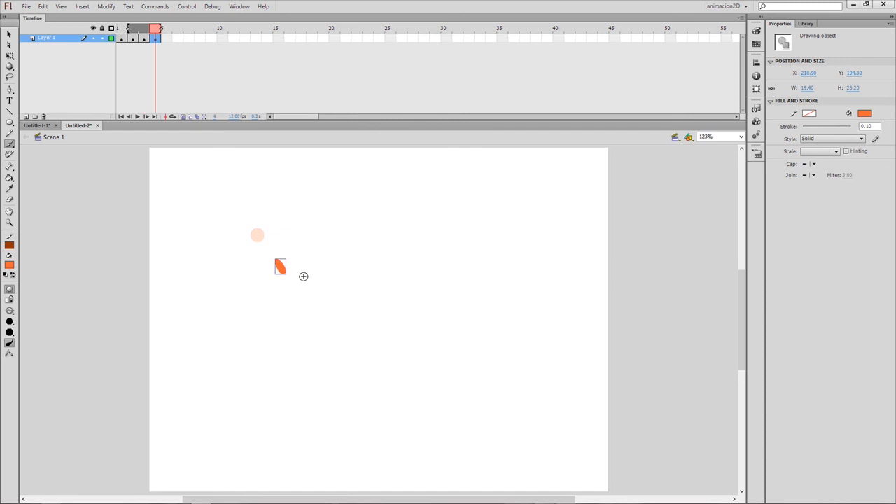
pyautogui.press(',')
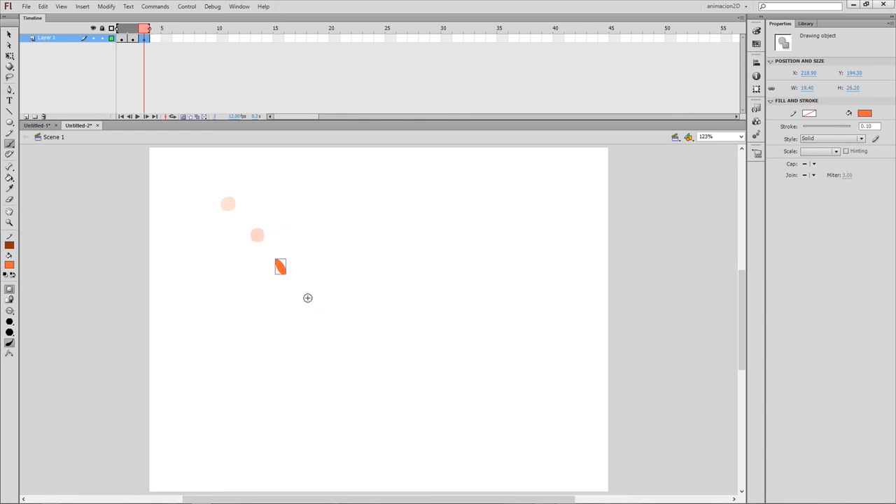
pyautogui.press('F7')
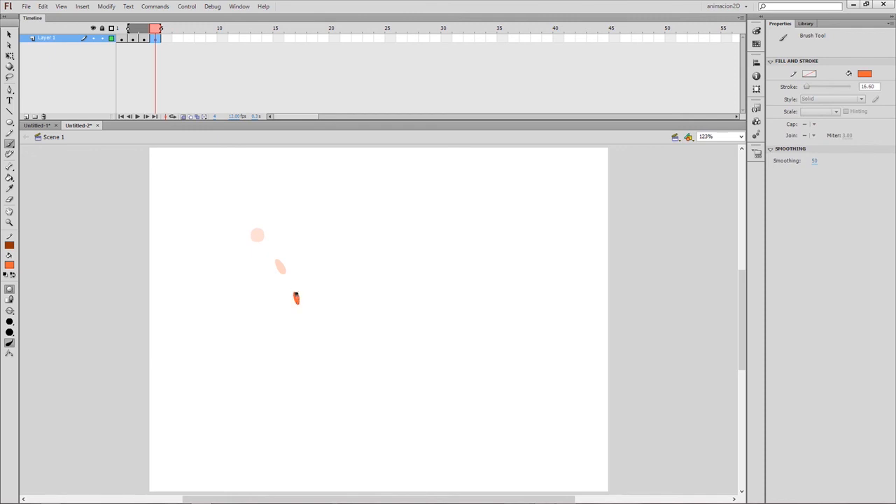
pyautogui.click(297, 299)
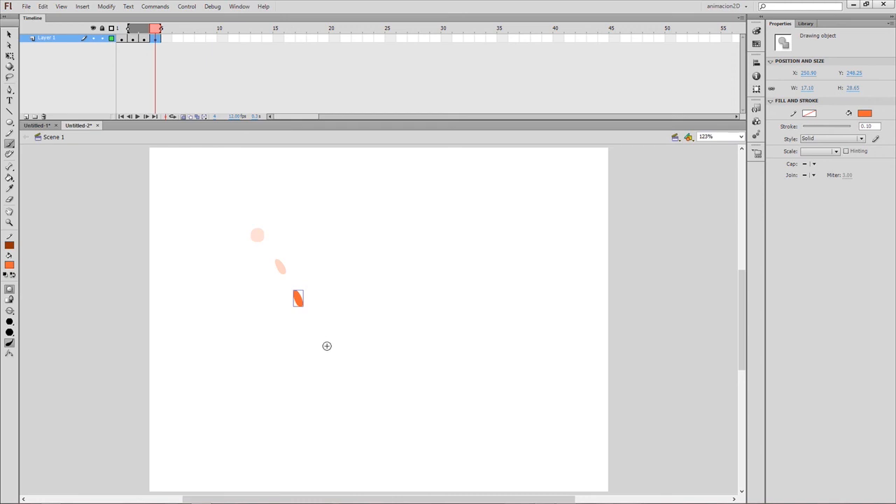
# Step: Add blank keyframes at frames 5 to 7, painting the ball stretched while falling, then squashed about 35 × 17 px at the stage's bottom edge
pyautogui.press('F7')
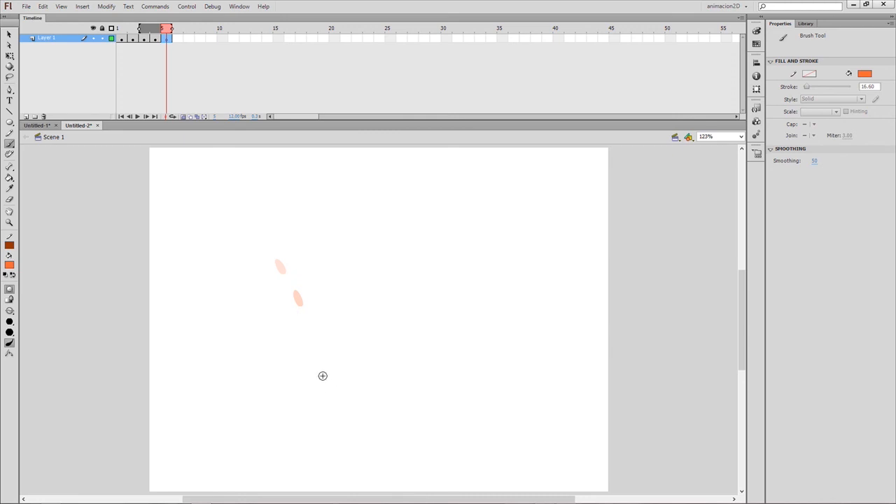
pyautogui.click(324, 383)
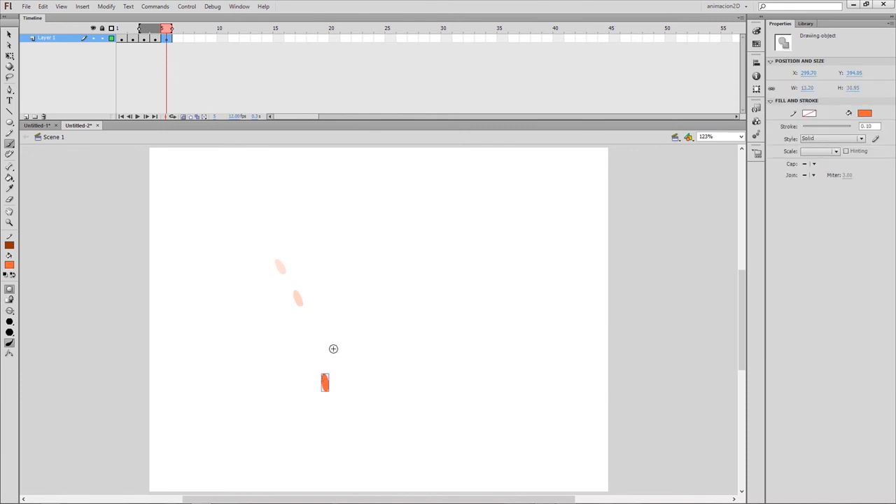
pyautogui.press('F7')
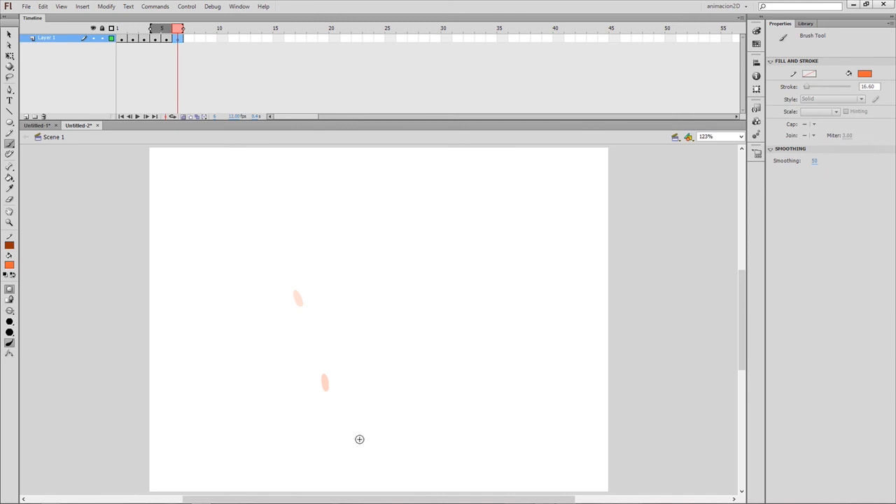
pyautogui.moveTo(337, 460); pyautogui.dragTo(342, 477)
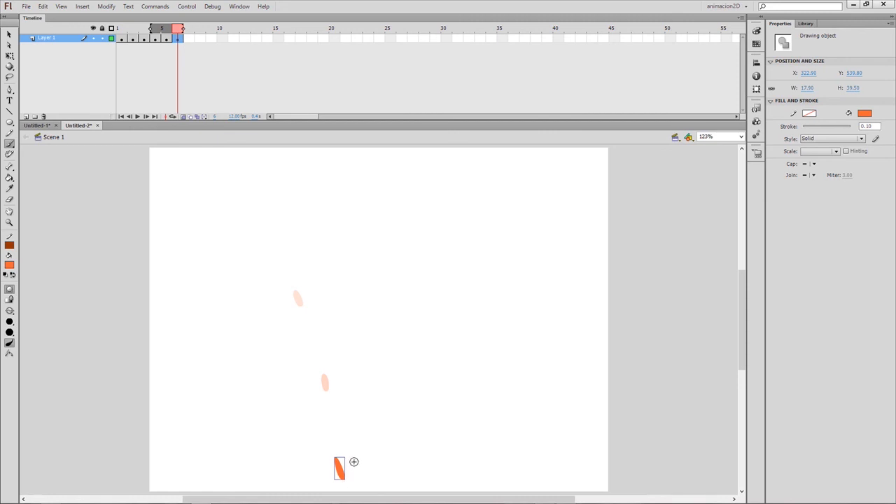
pyautogui.press('F7')
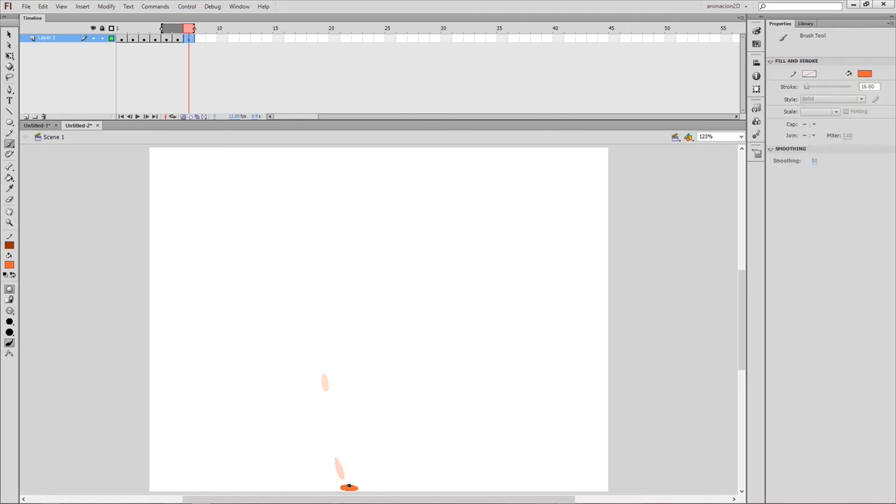
pyautogui.moveTo(350, 485); pyautogui.dragTo(354, 485)
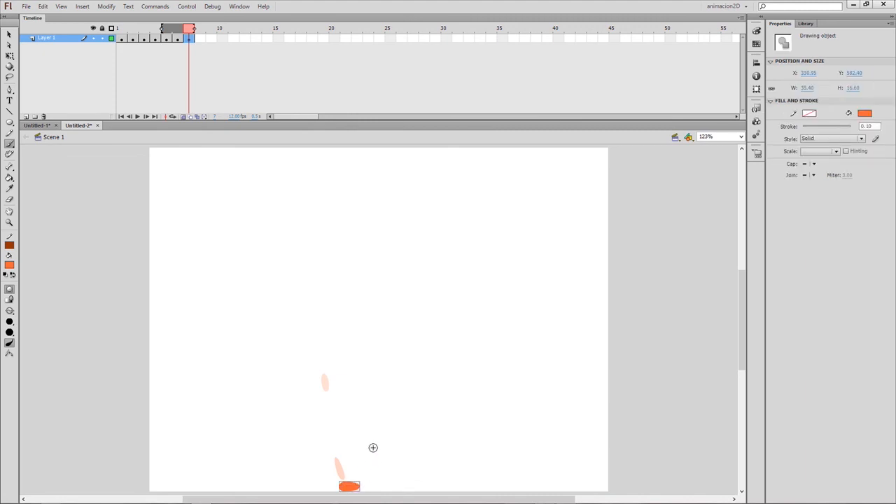
# Step: Add blank keyframes at frames 8 and 9 and paint the ball rebounding up and right, about 15 × 29 px and 20 × 32 px
pyautogui.press('F7')
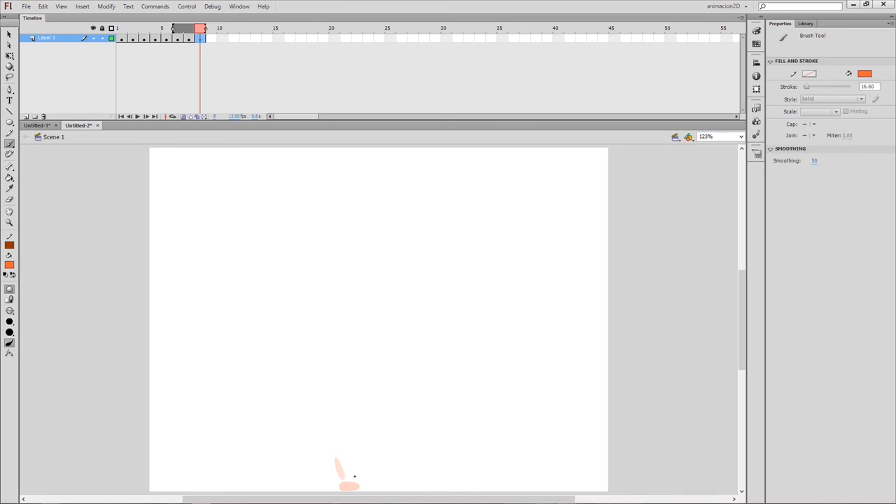
pyautogui.moveTo(359, 465); pyautogui.dragTo(364, 465)
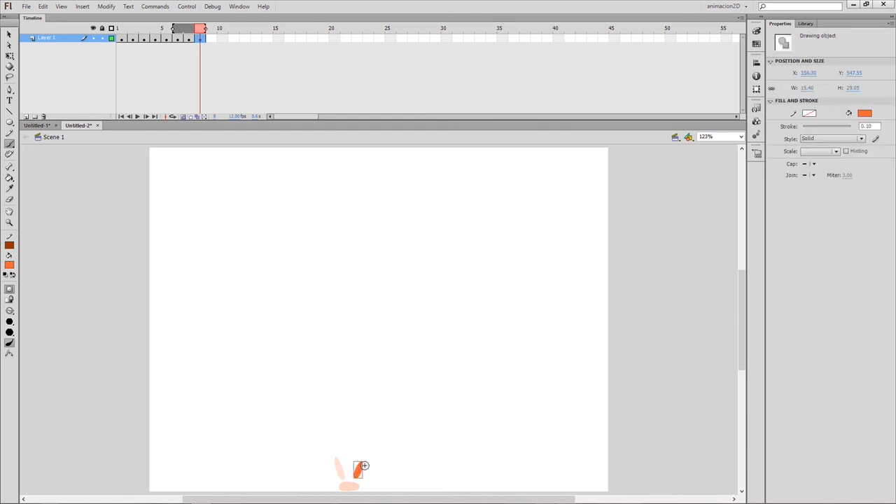
pyautogui.press('F7')
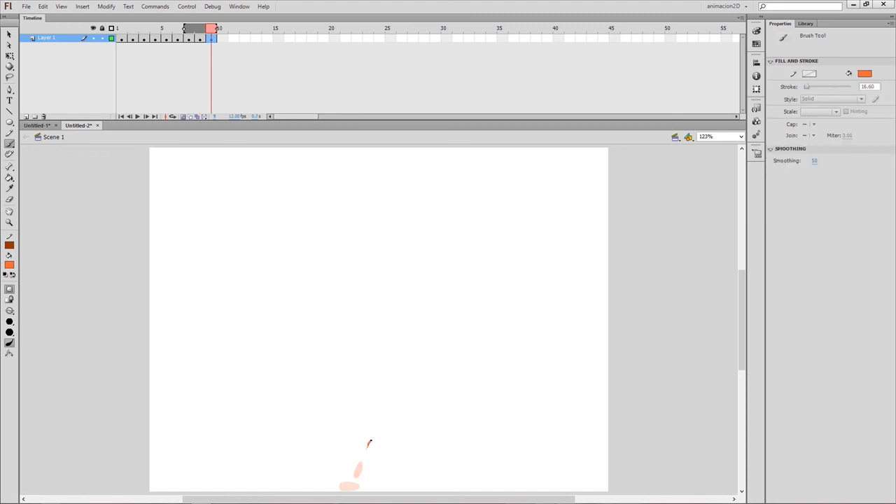
pyautogui.moveTo(370, 444); pyautogui.dragTo(369, 448)
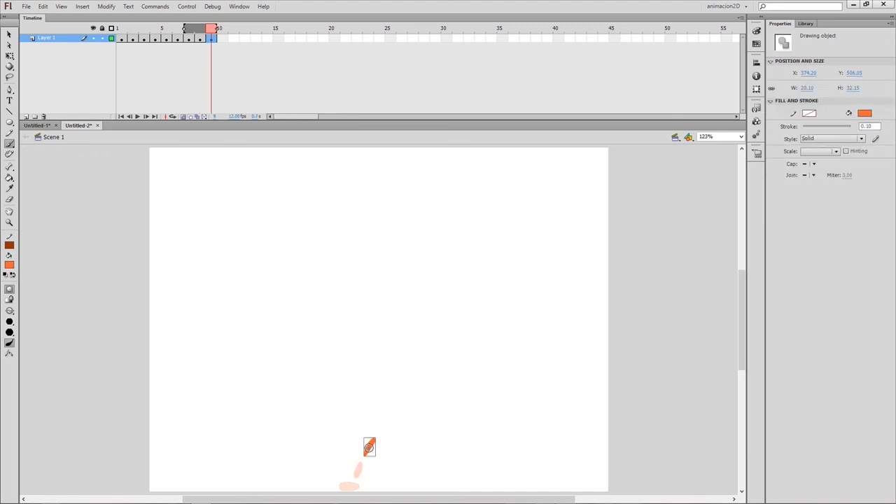
# Step: Add blank keyframes at frames 10 and 11 and paint the ball arcing towards its peak, about 28 × 26 px and 28 × 14 px
pyautogui.press('F7')
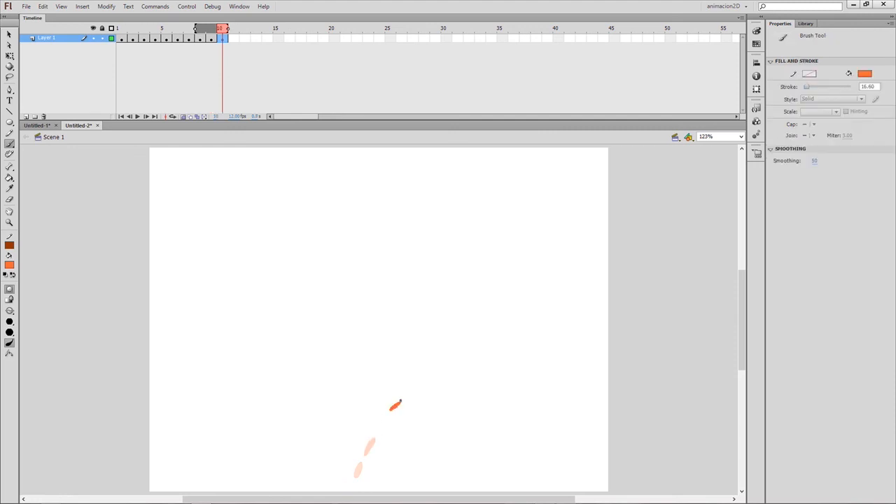
pyautogui.moveTo(395, 404); pyautogui.dragTo(396, 405)
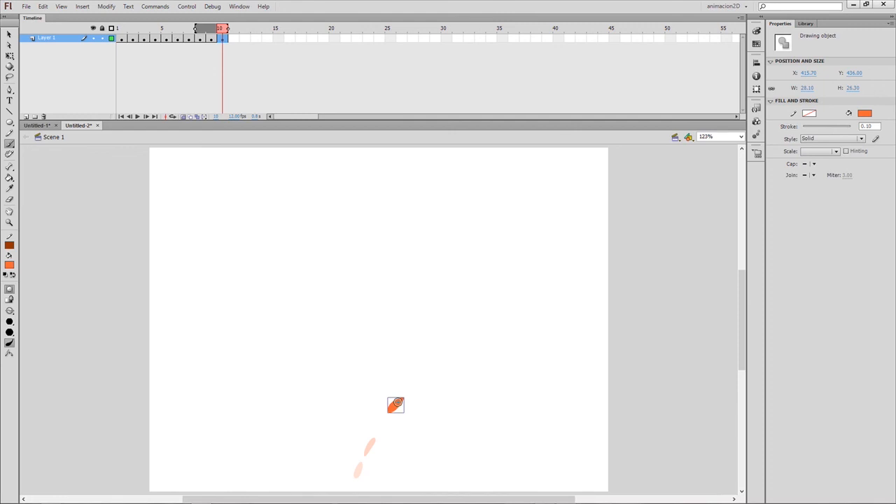
pyautogui.press('F7')
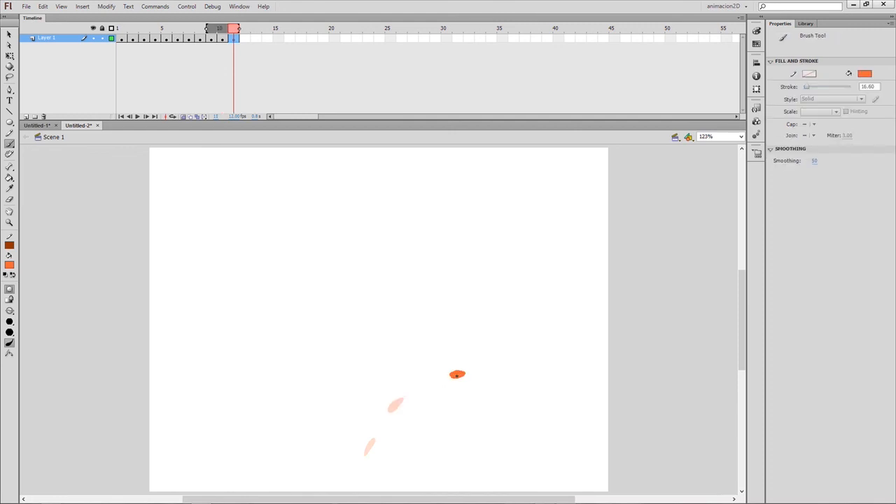
pyautogui.moveTo(457, 376); pyautogui.dragTo(458, 375)
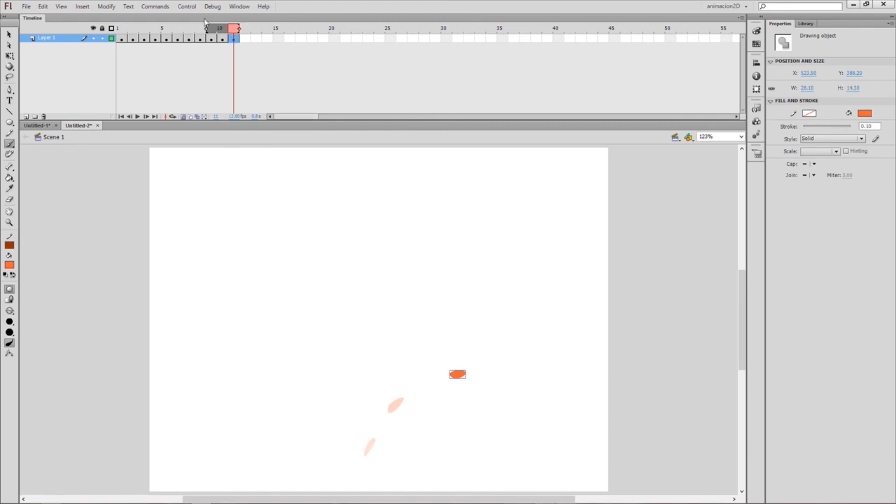
# Step: Extend the onion skin range back to frame 6, add a blank keyframe at frame 12, and paint the ball about 25 × 15 px overlapping the previous one
pyautogui.moveTo(208, 30); pyautogui.dragTo(173, 30)
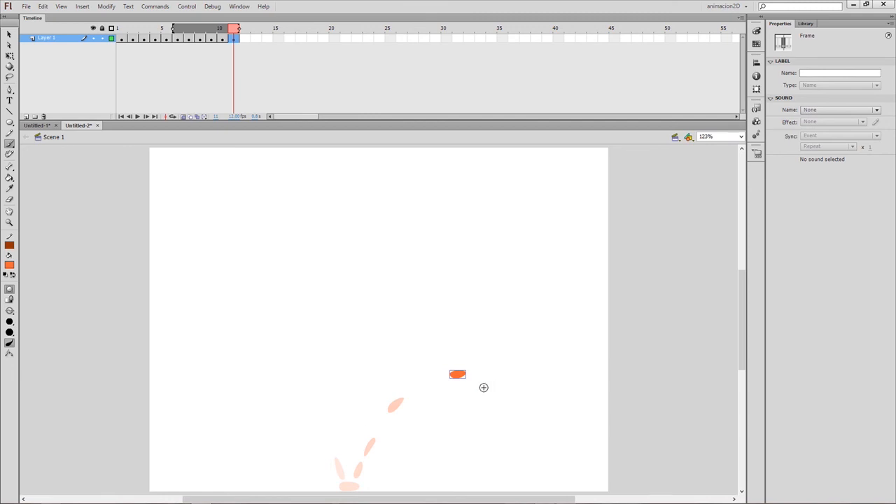
pyautogui.press('.')
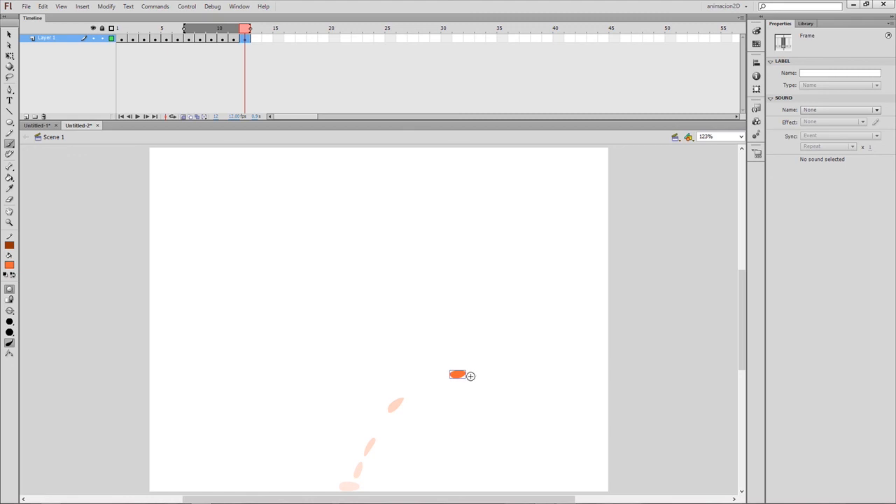
pyautogui.press(',')
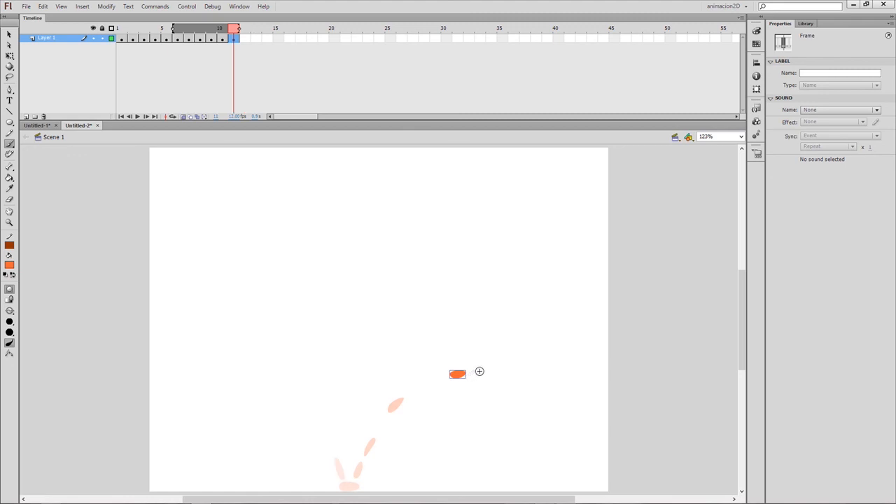
pyautogui.press('.')
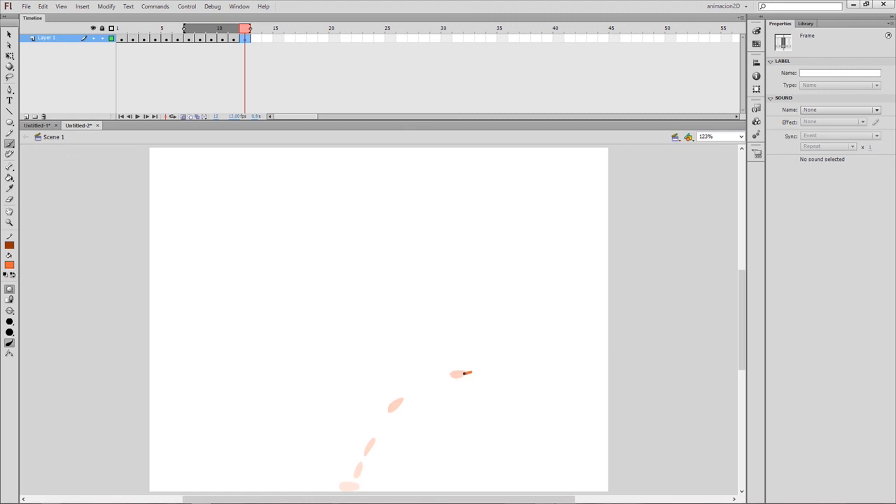
pyautogui.moveTo(464, 373); pyautogui.dragTo(470, 375)
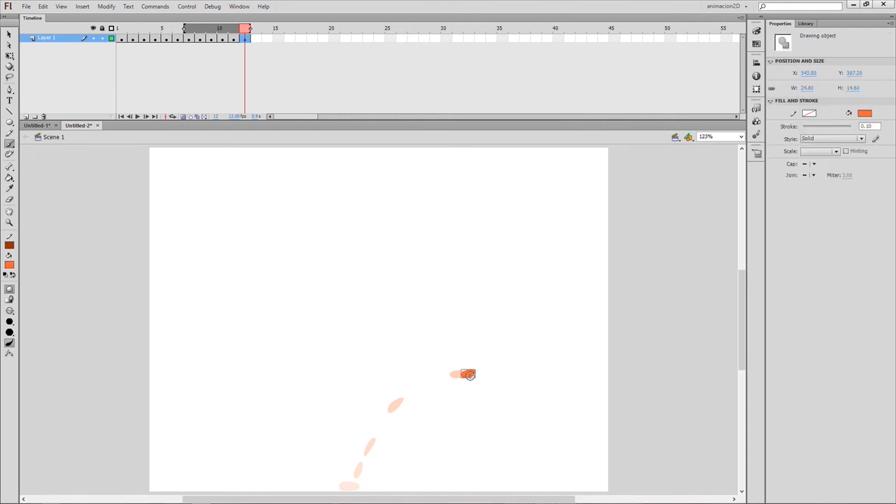
# Step: Add a blank keyframe at frame 13 and paint a rounder ball, about 24 × 20 px, just right of the frame 12 drawing
pyautogui.press('F6')
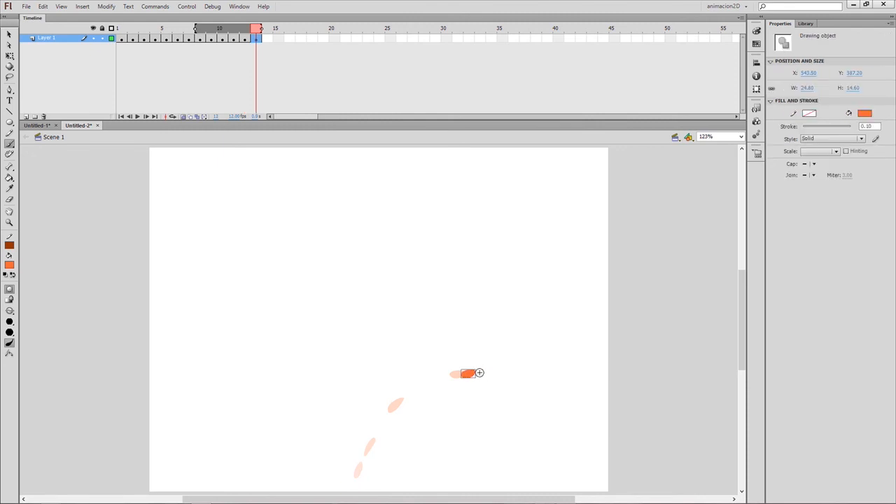
pyautogui.press(',')
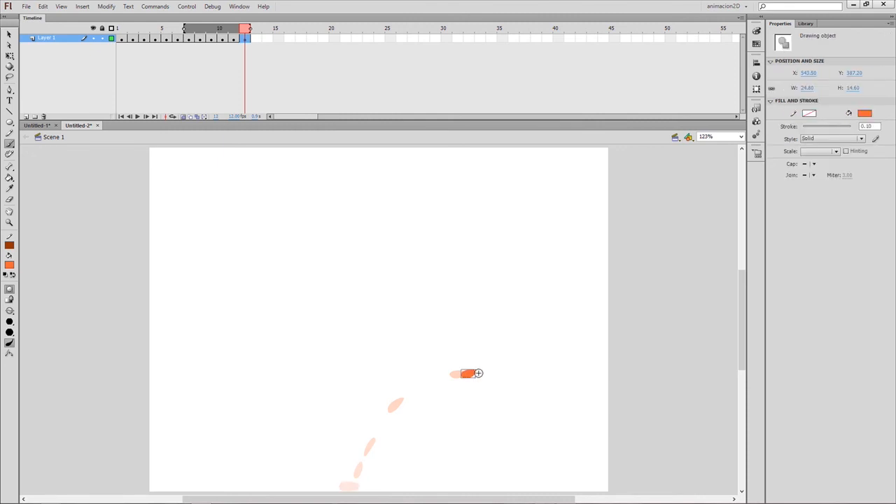
pyautogui.press('F7')
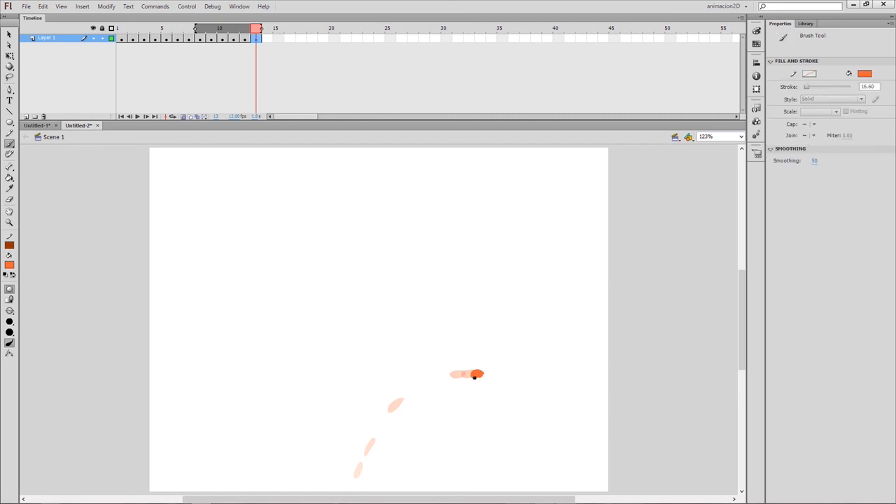
pyautogui.click(476, 374)
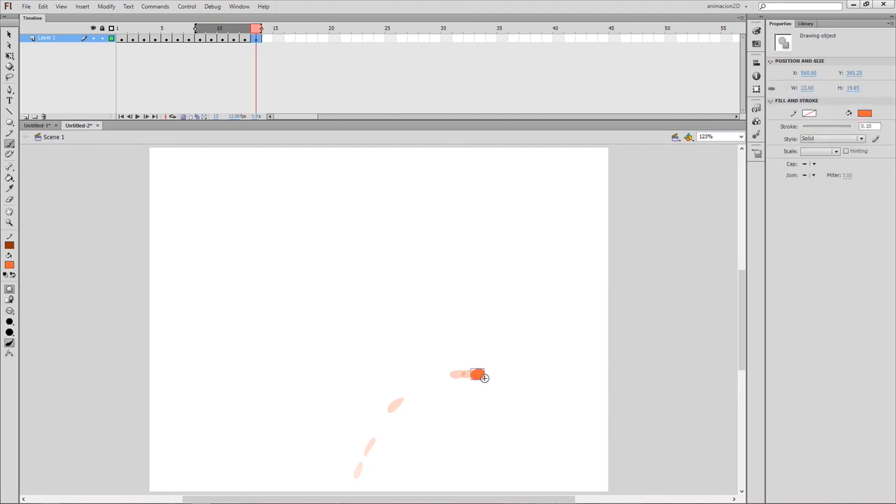
# Step: Add blank keyframes at frames 14 and 15 and paint the ball starting to descend rightwards, about 26 × 17 px and 21 × 22 px
pyautogui.press('F7')
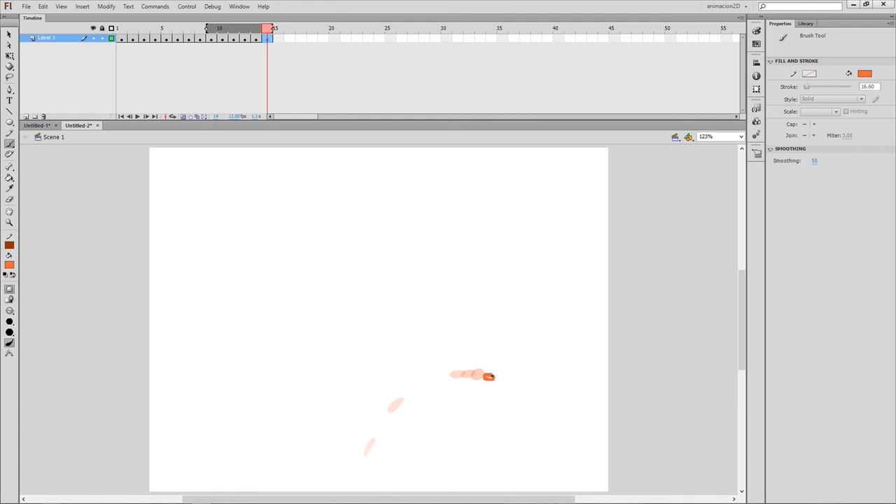
pyautogui.click(489, 378)
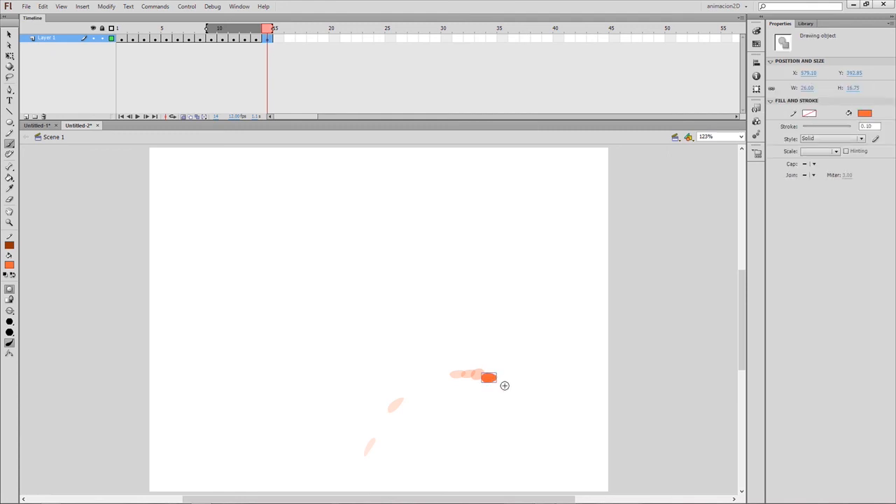
pyautogui.press('F7')
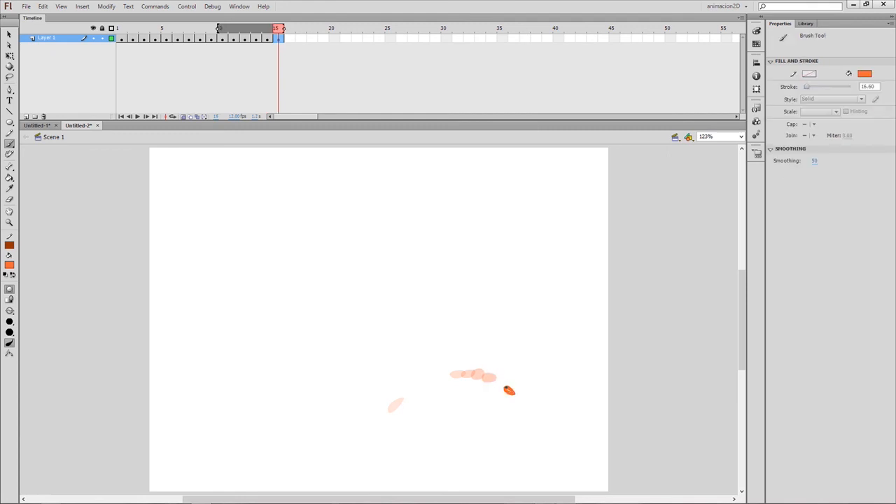
pyautogui.click(509, 393)
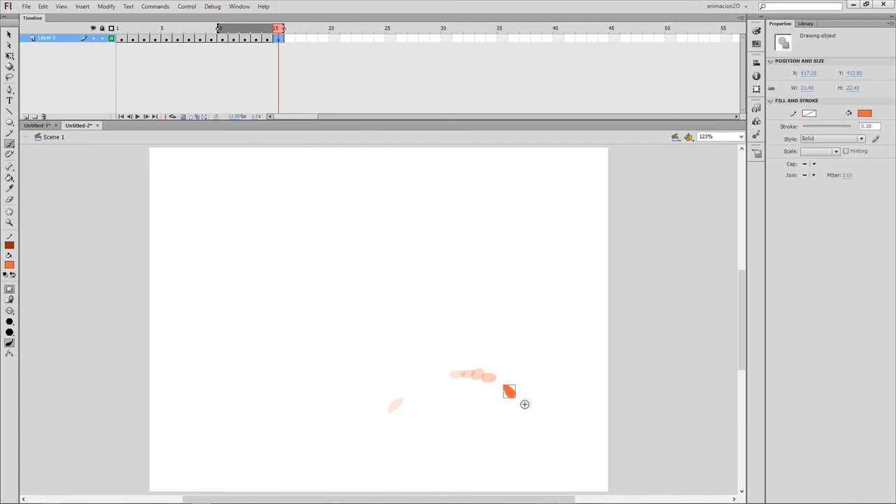
# Step: Add blank keyframes at frames 16 and 17 and paint the ball falling down and right, about 22 × 28 px and 22 × 25 px
pyautogui.press('F7')
pyautogui.moveTo(532, 425); pyautogui.dragTo(533, 427)
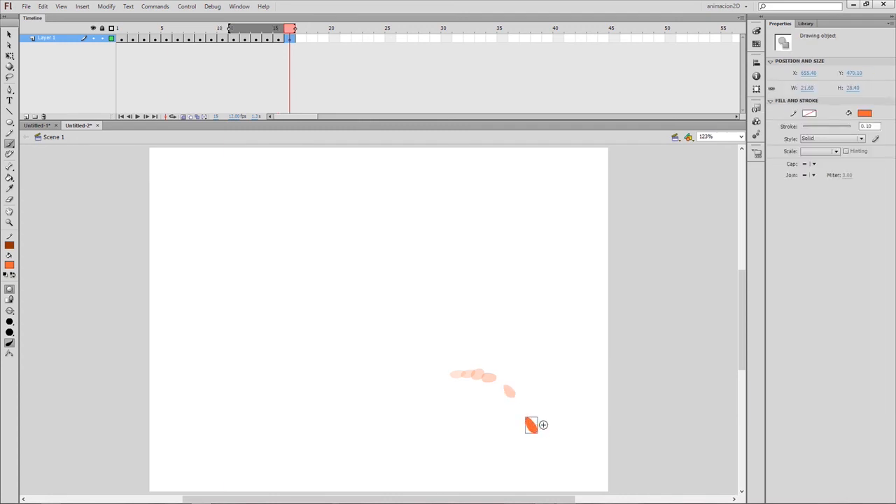
pyautogui.press('F7')
pyautogui.moveTo(550, 462); pyautogui.dragTo(556, 467)
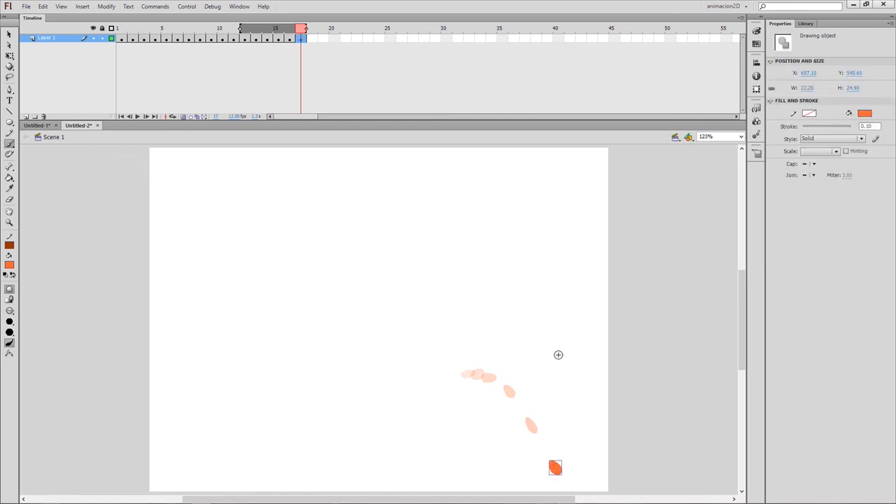
# Step: Play the 17-frame bouncing ball animation several times on the stage to review its motion
pyautogui.click(140, 117)
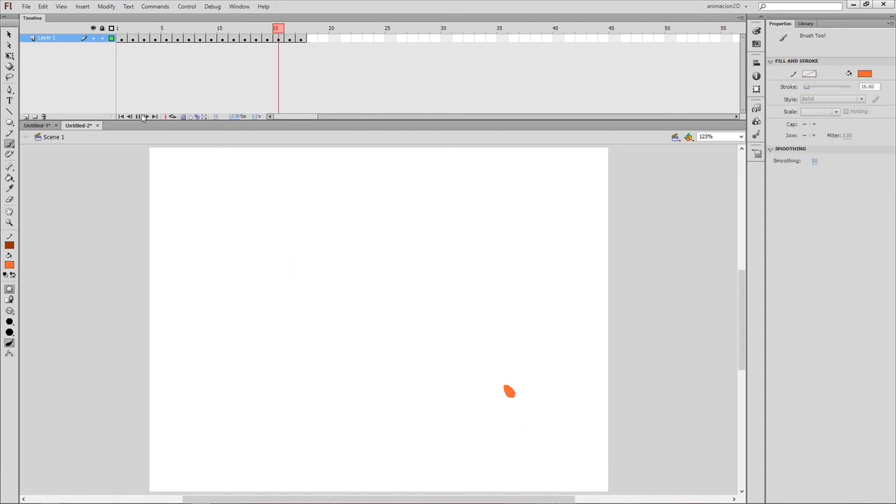
pyautogui.click(138, 116)
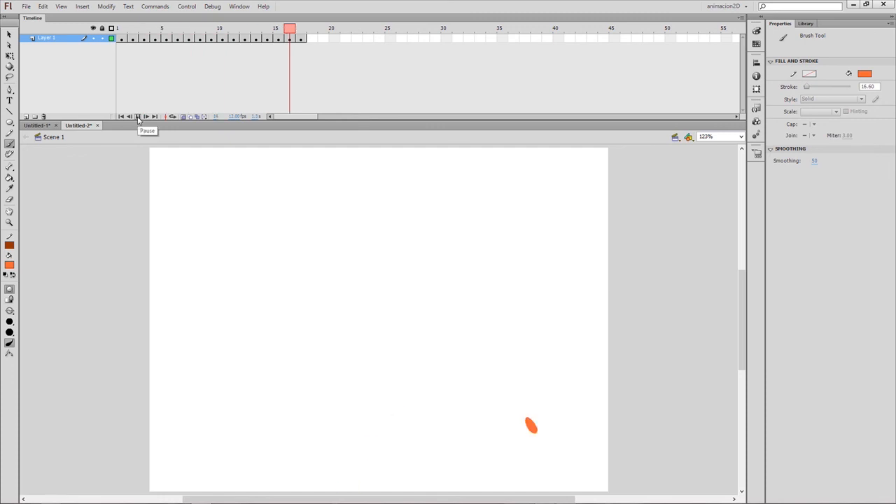
pyautogui.click(138, 117)
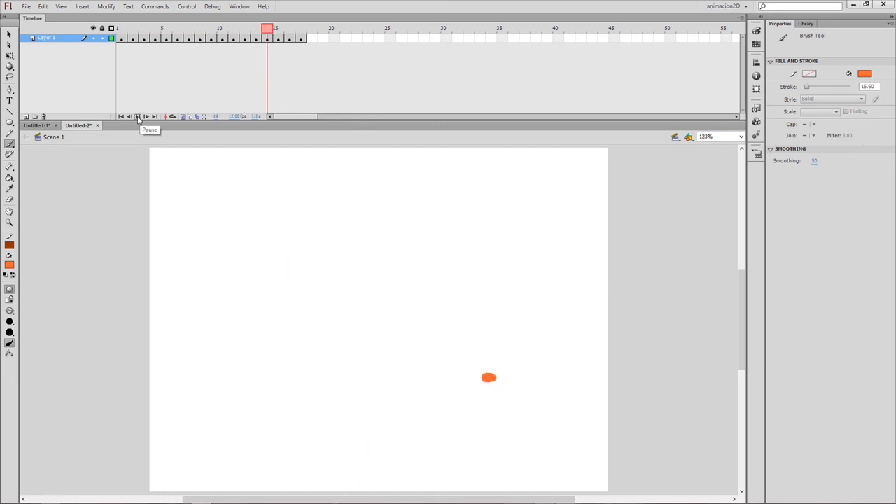
pyautogui.click(137, 116)
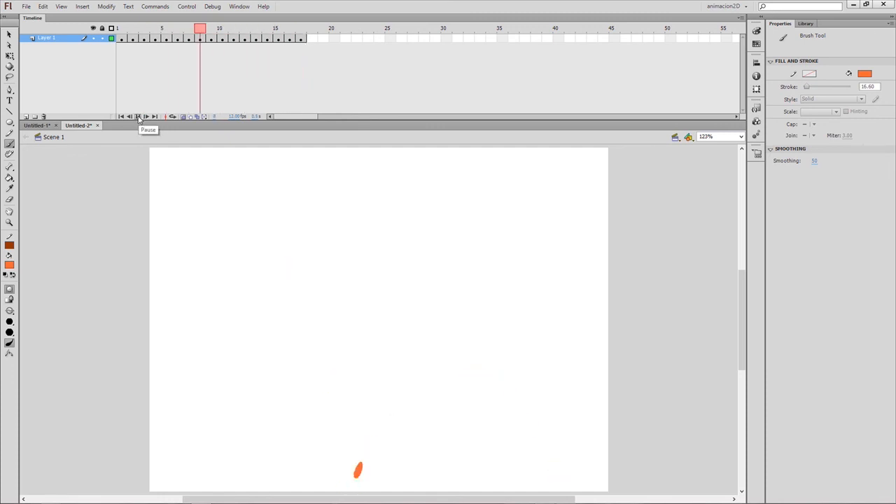
pyautogui.click(138, 117)
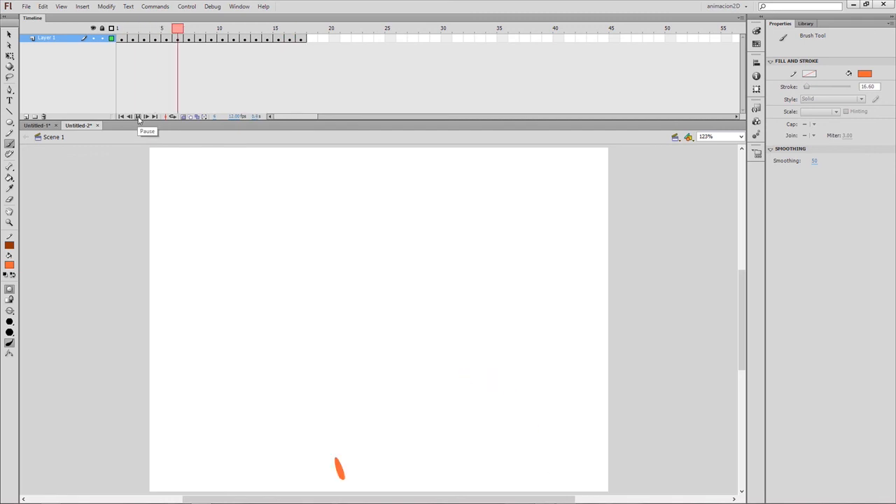